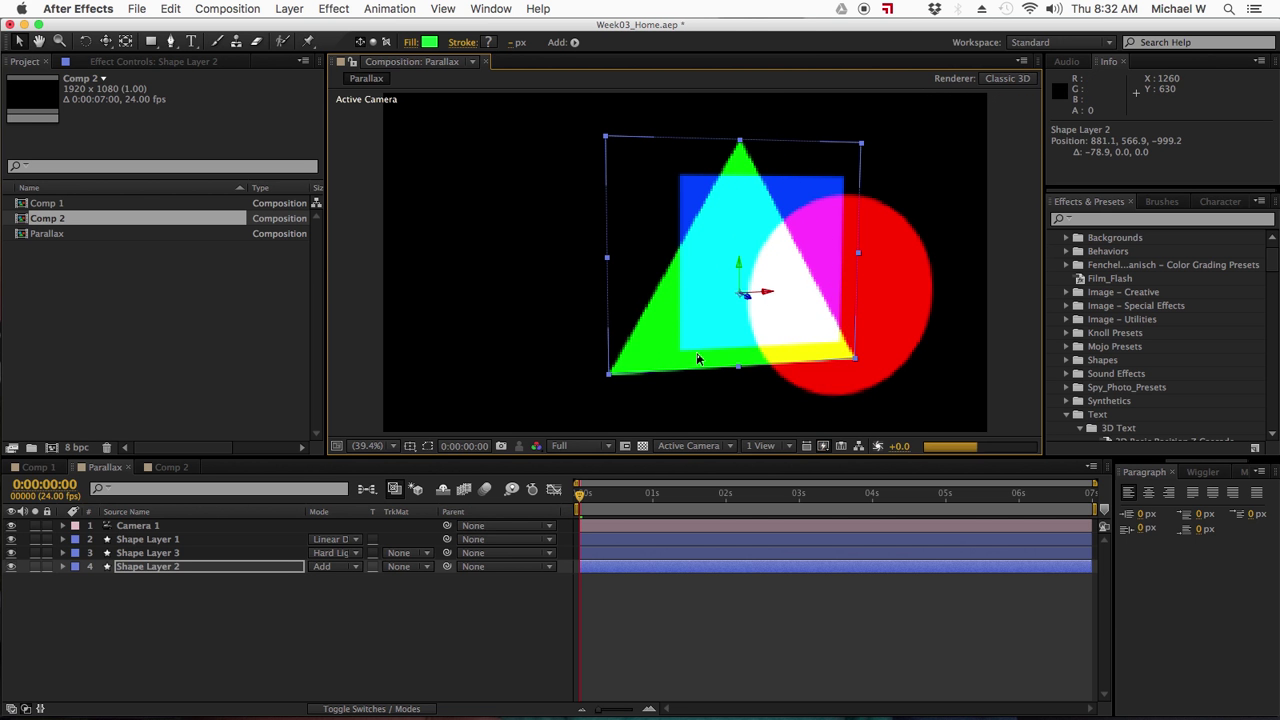
Reveal Shape Layer 2's rotation properties, try an X Rotation of -26°, and undo the change.
left_click(151, 575)
key("r")
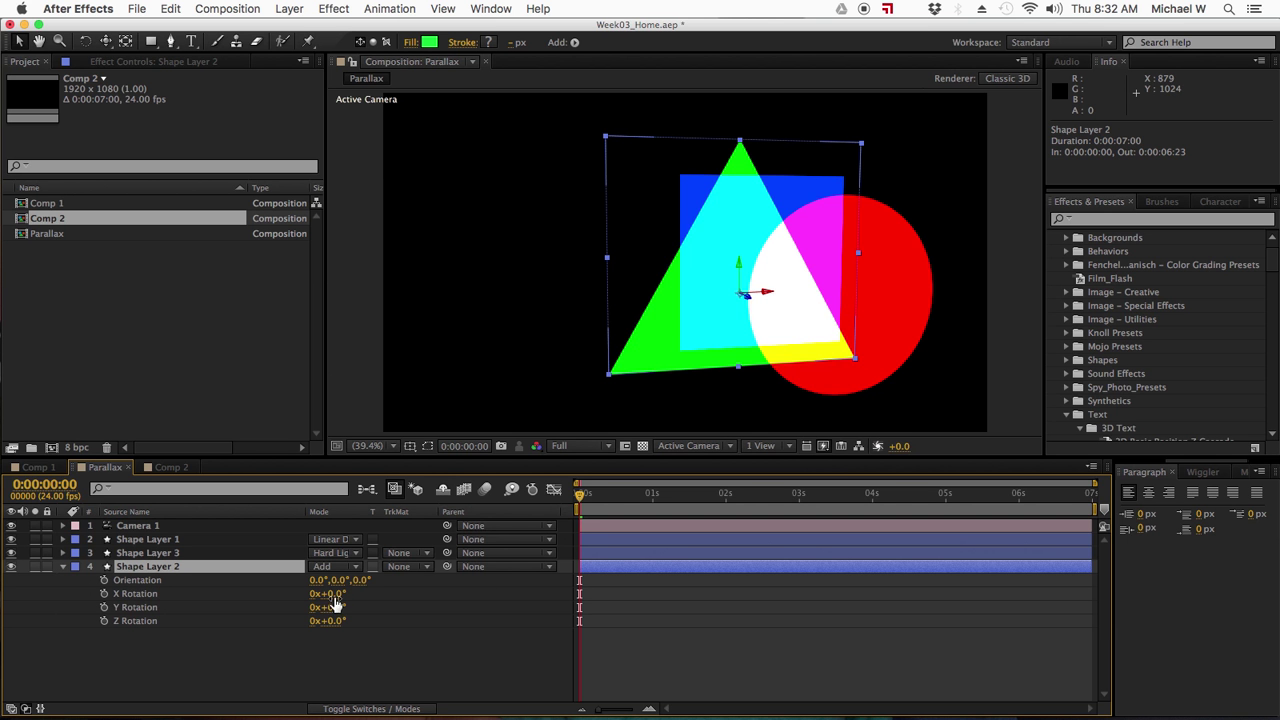
mouse_move(337, 598)
left_mouse_down()
mouse_move(435, 617)
mouse_move(329, 594)
mouse_move(320, 605)
left_mouse_up()
key("super+s")
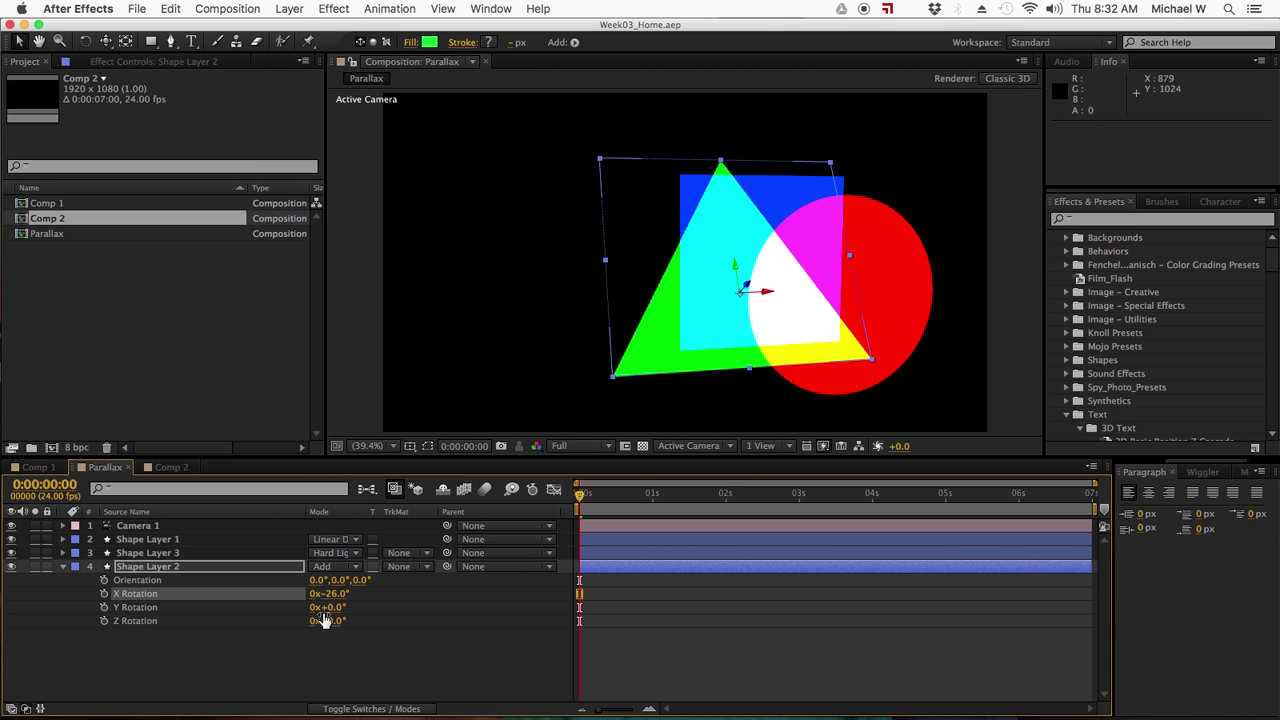
key("super+z")
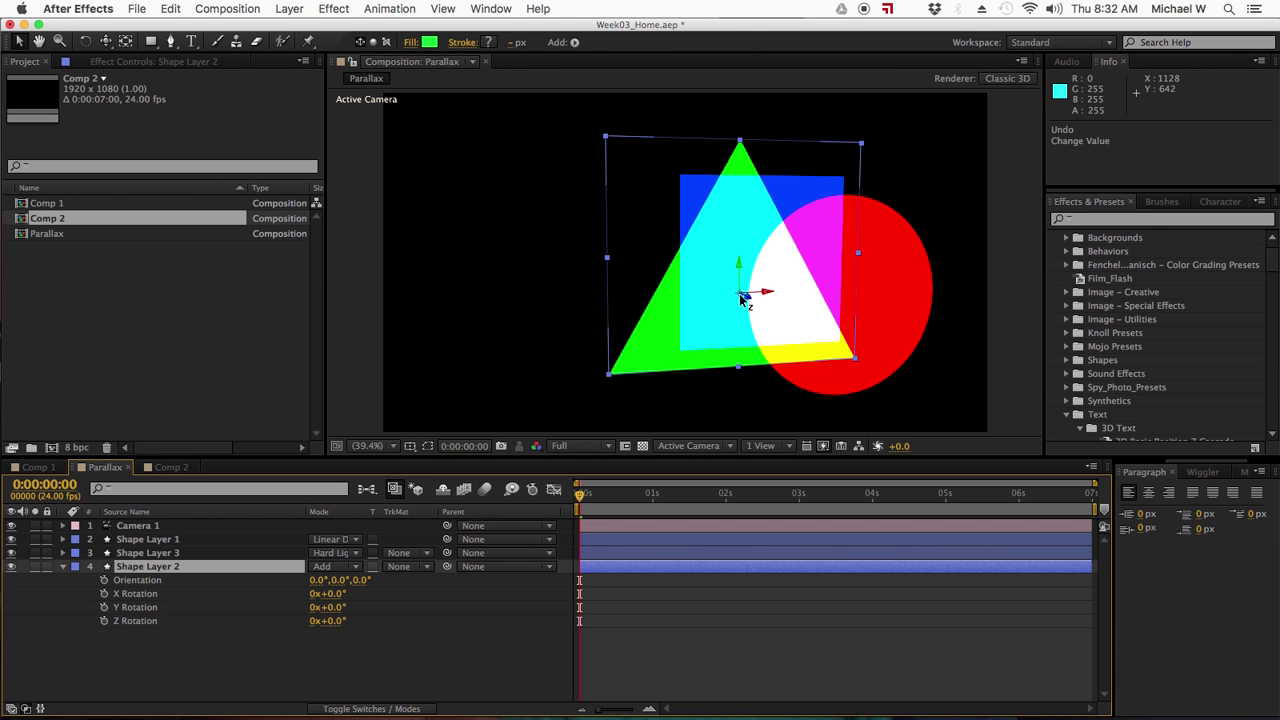
Move the green triangle's anchor point to the middle of its bottom edge, test its X Rotation, and reset that to 0°.
left_click(125, 41)
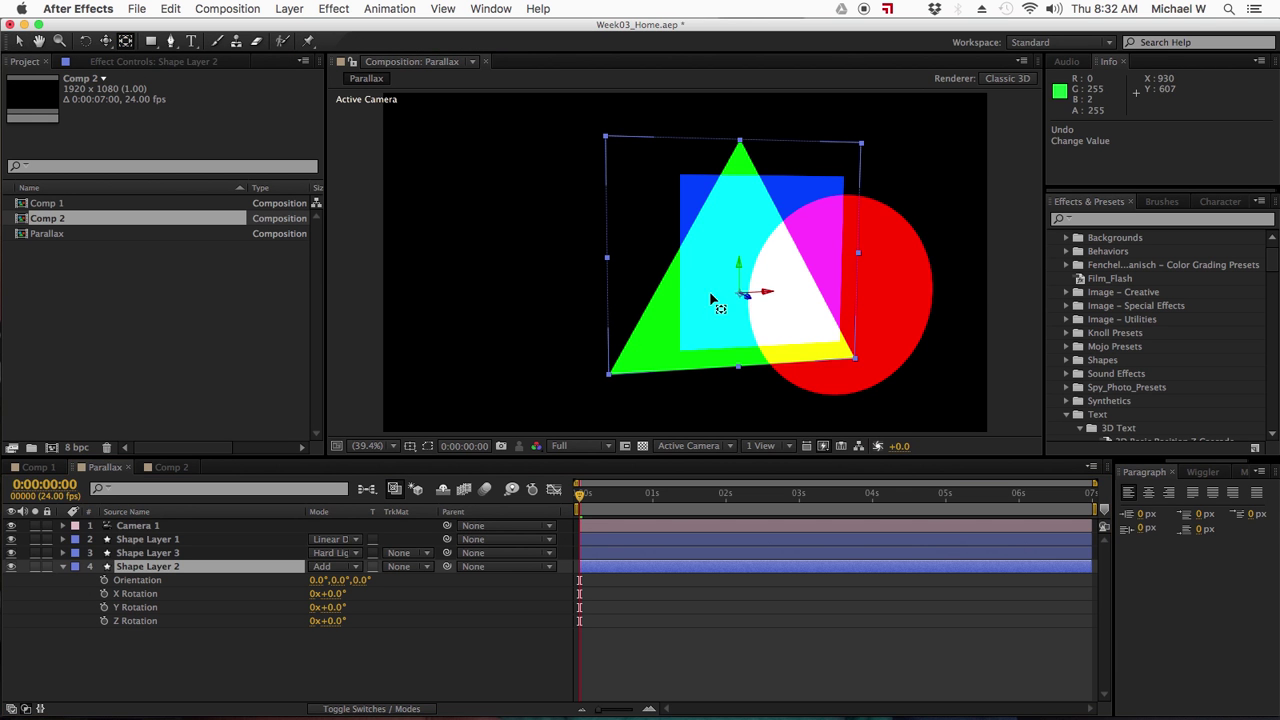
left_click_drag(742, 293, 733, 383)
key("super+z")
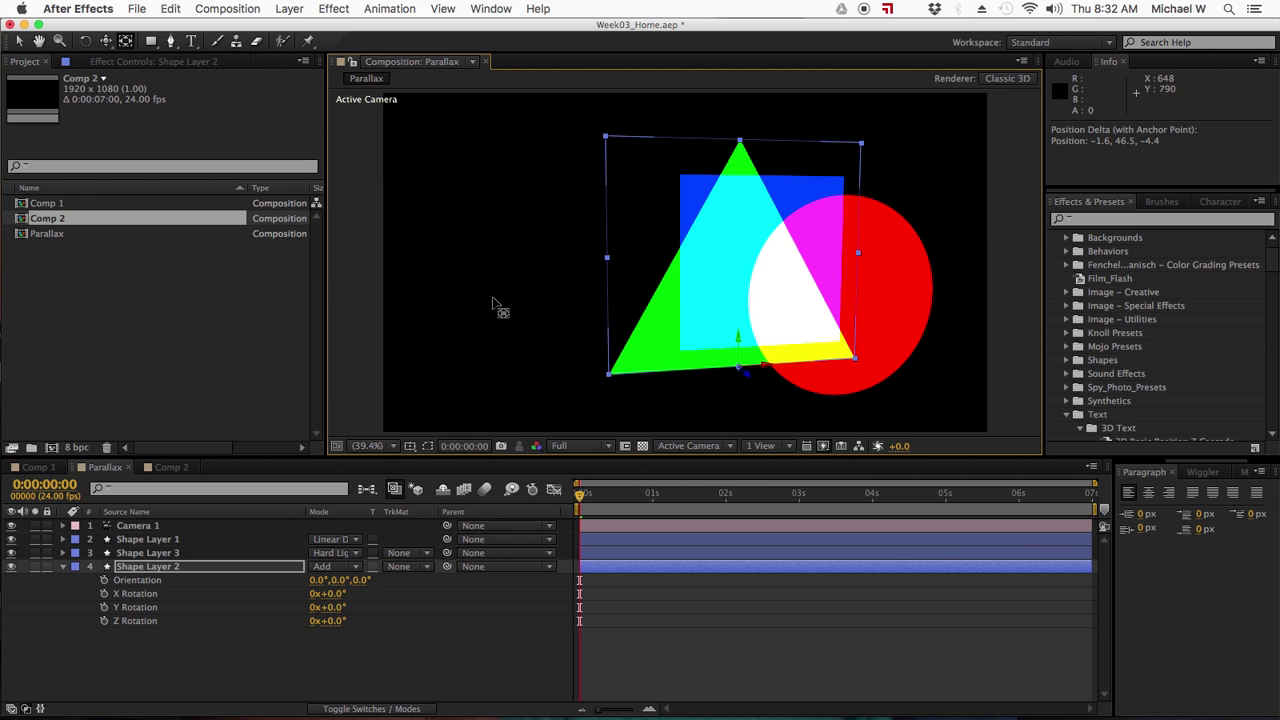
mouse_move(338, 597)
left_mouse_down()
mouse_move(418, 612)
mouse_move(322, 596)
mouse_move(263, 606)
mouse_move(351, 607)
left_mouse_up()
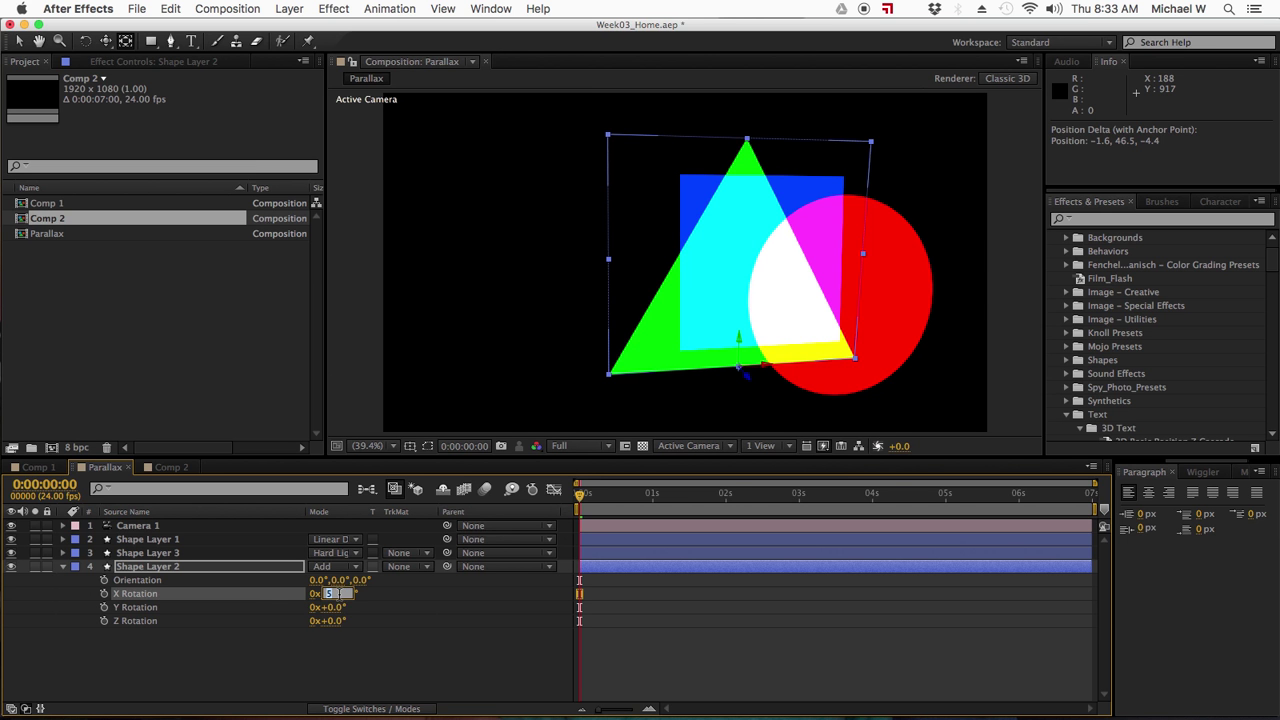
key("Return")
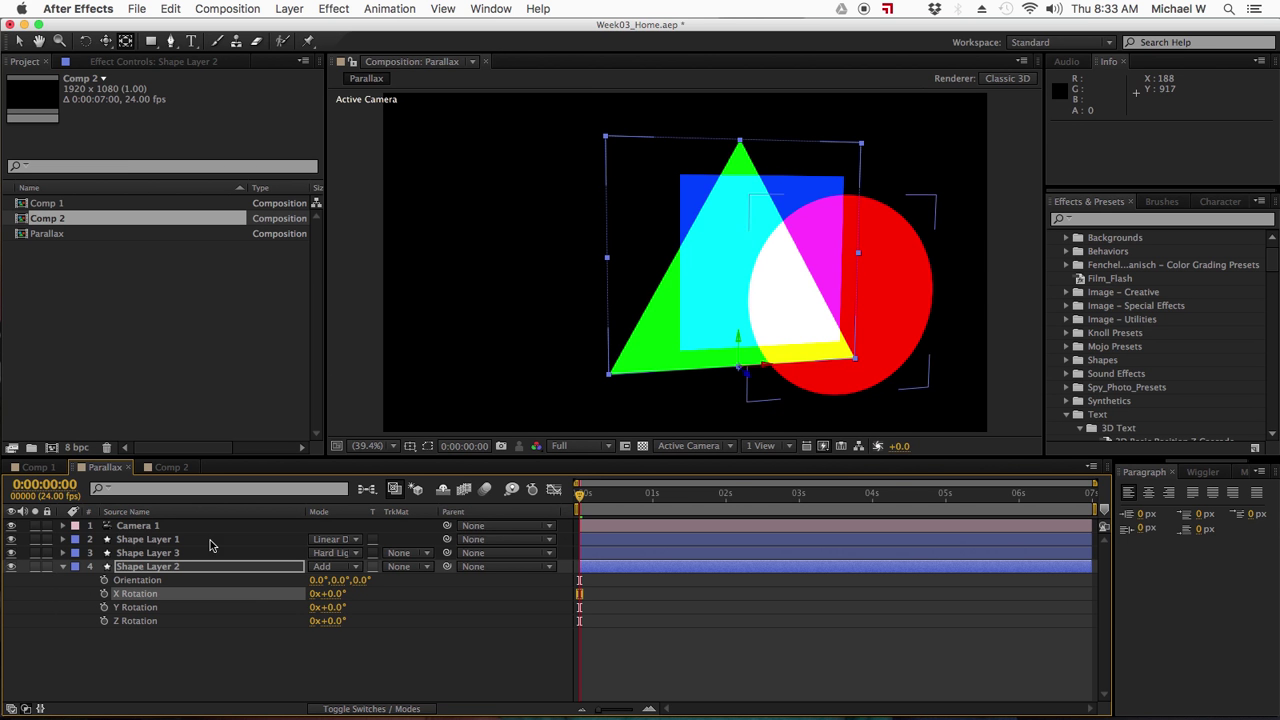
Move the green triangle left along its X axis to about 478 and the blue square left to about 1076.
left_click(19, 41)
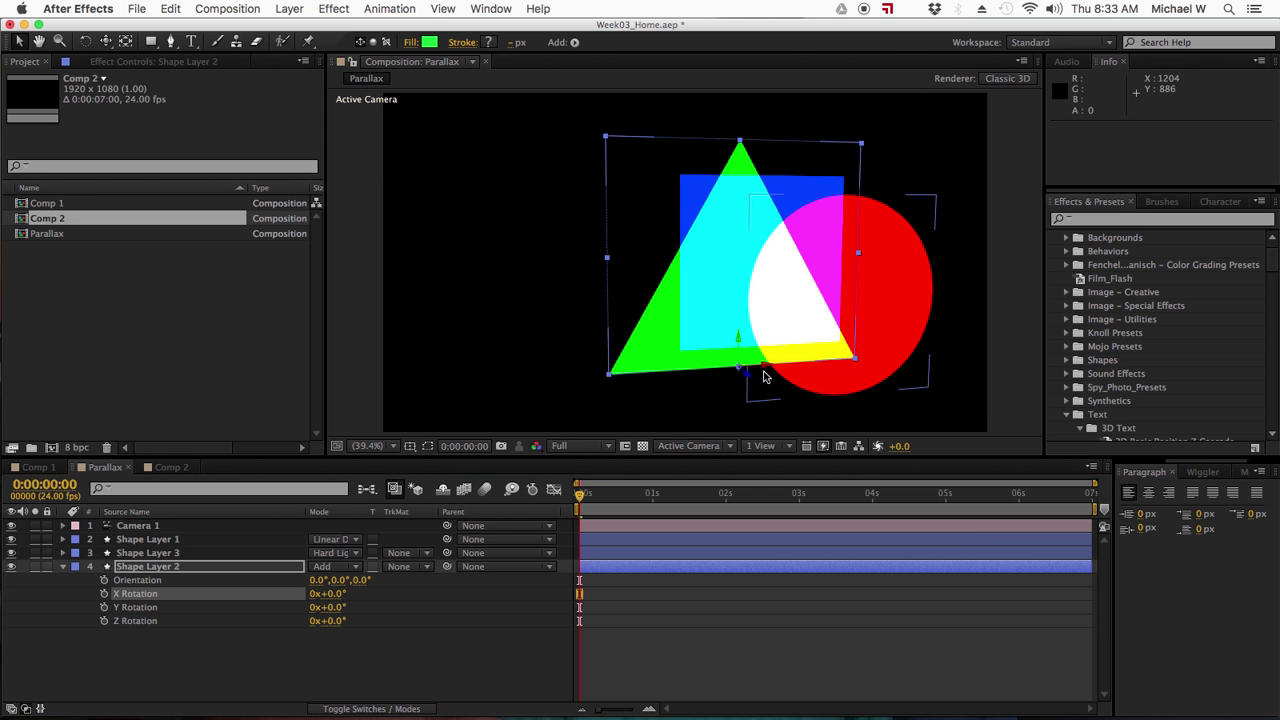
left_click_drag(775, 376, 708, 365)
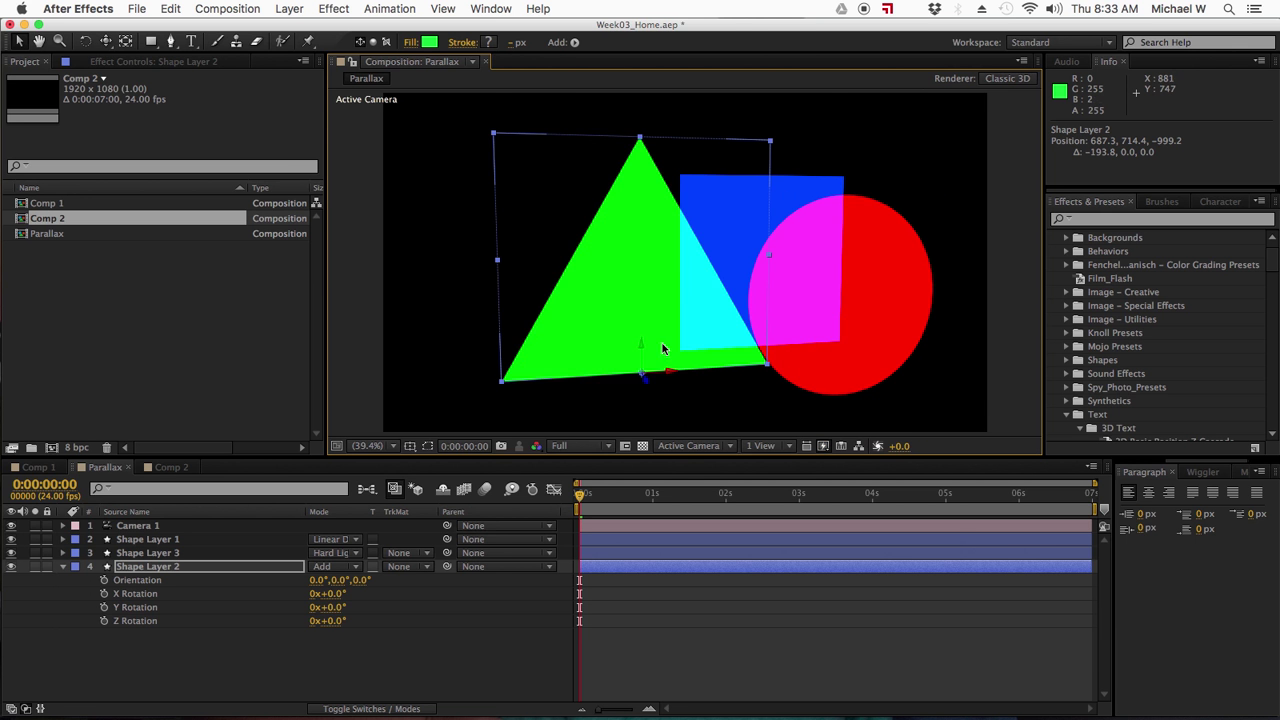
left_click_drag(671, 371, 605, 368)
left_click(743, 283)
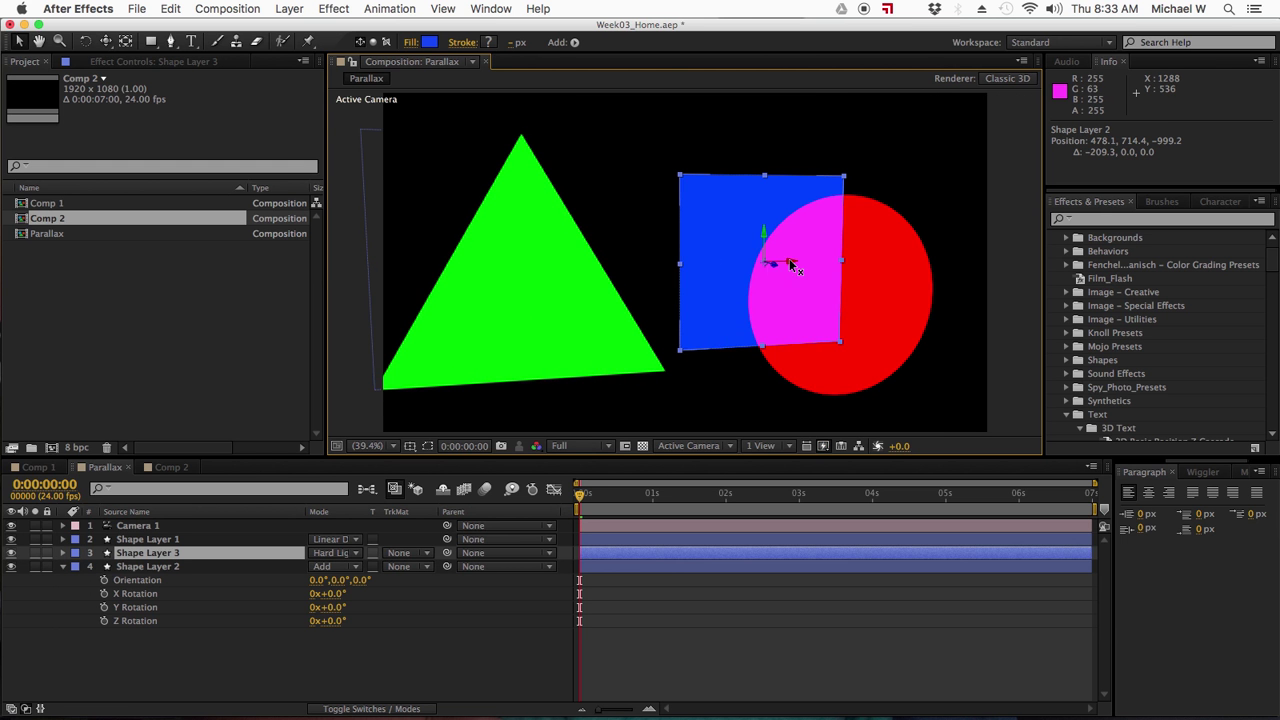
left_click_drag(792, 265, 770, 260)
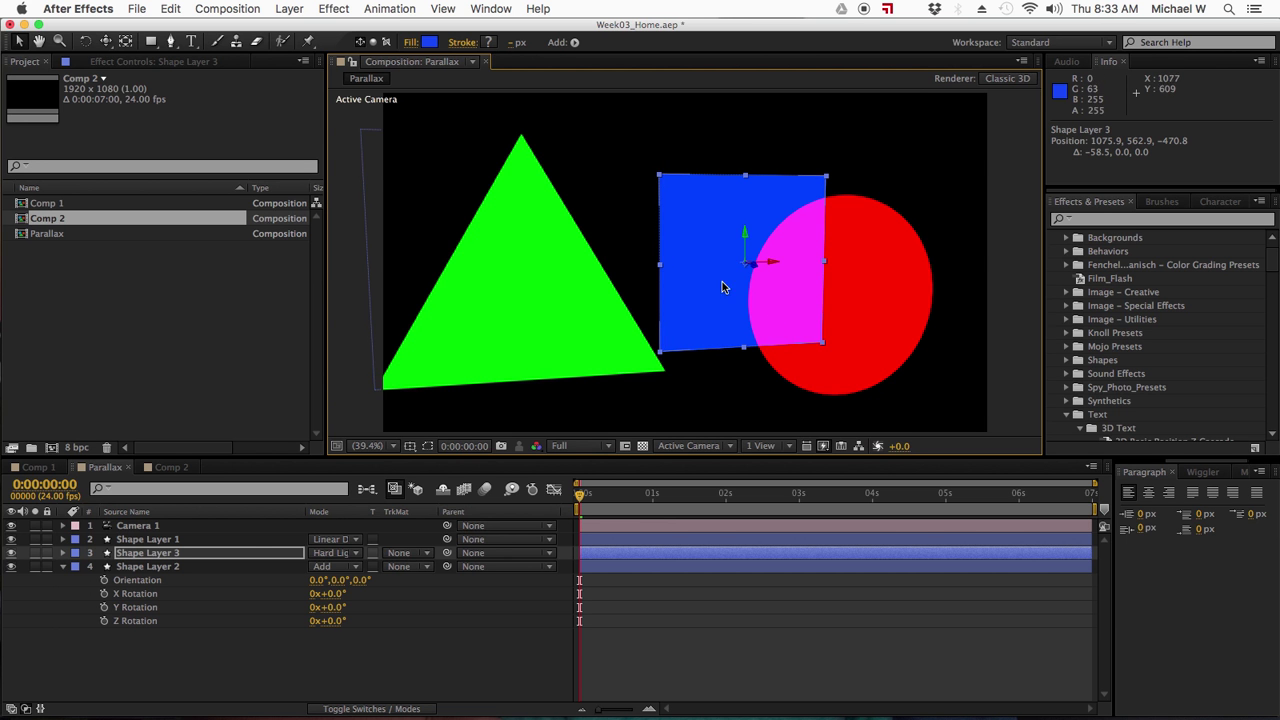
Reveal Shape Layer 3's rotation properties and move its anchor point to the middle of the blue square's left edge.
left_click(133, 608)
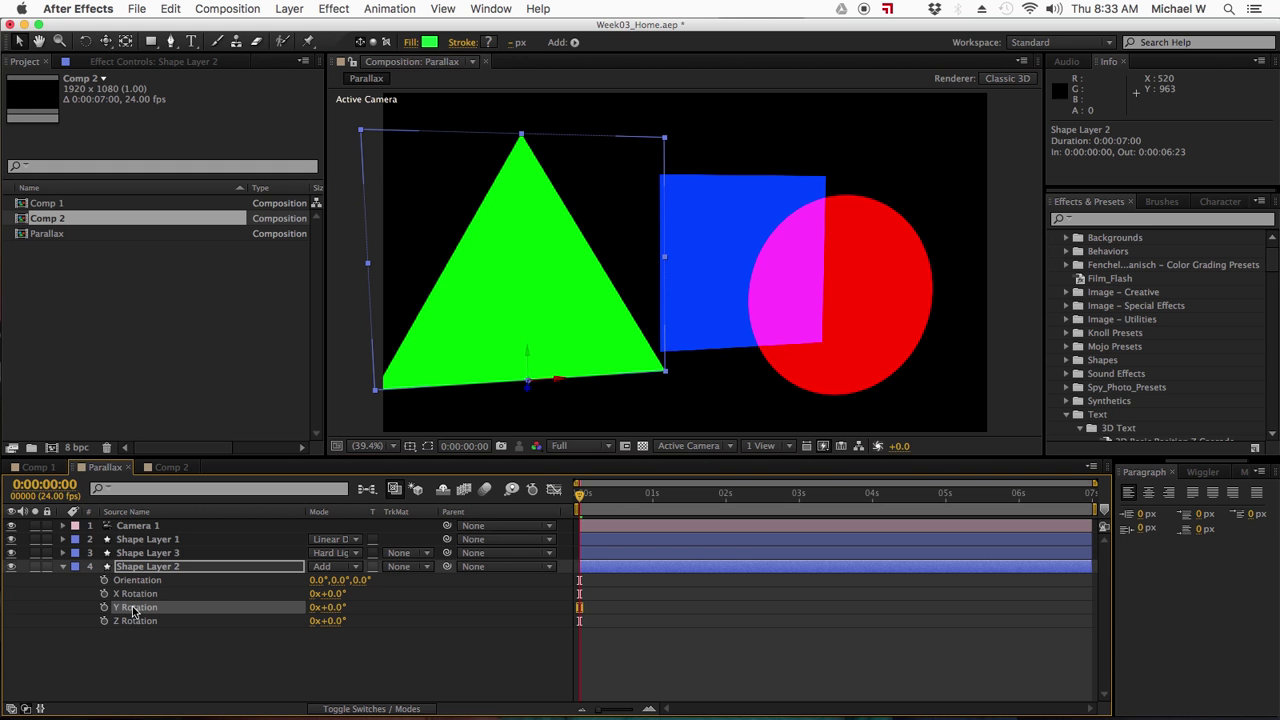
key("r")
left_click(148, 553)
key("r")
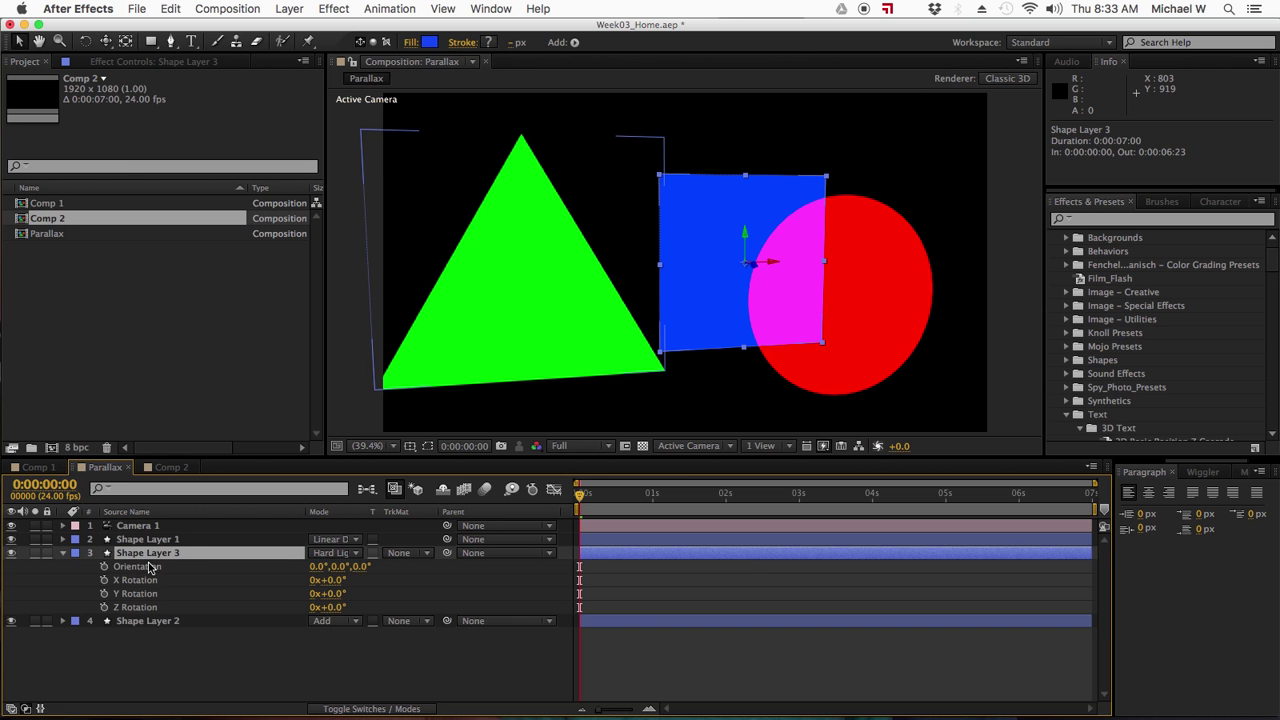
left_click(124, 42)
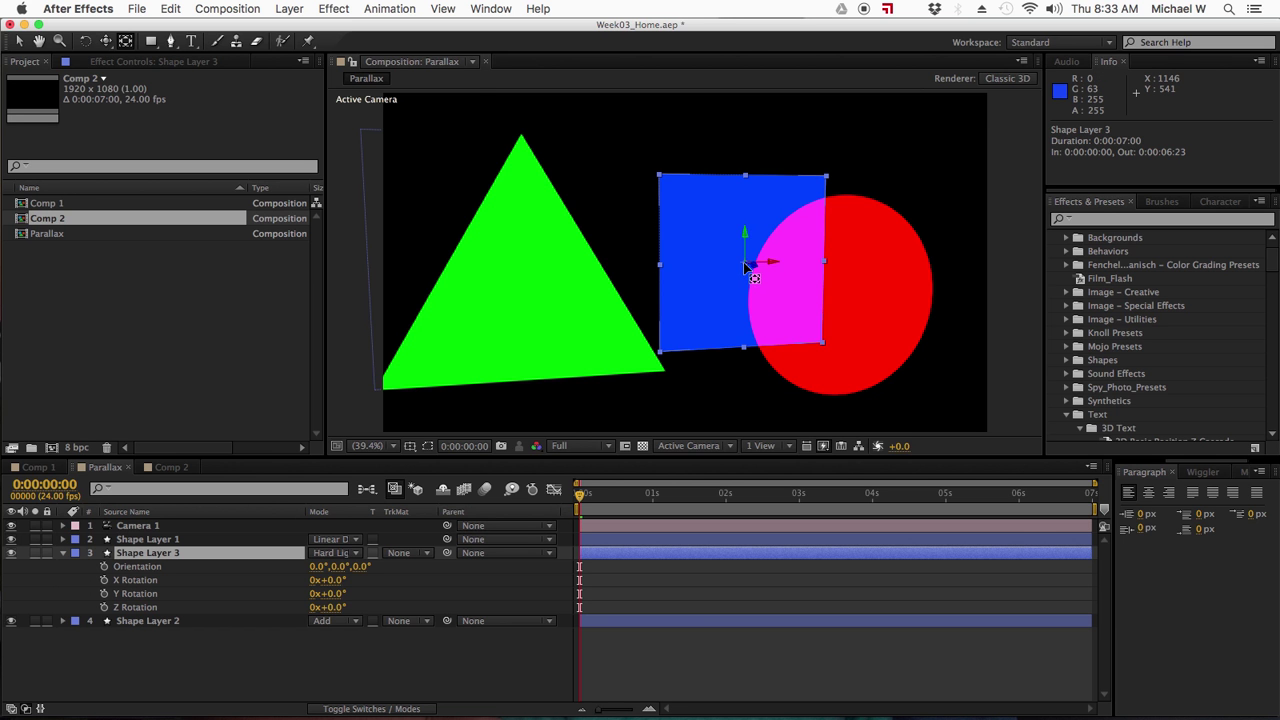
left_click_drag(745, 266, 660, 268)
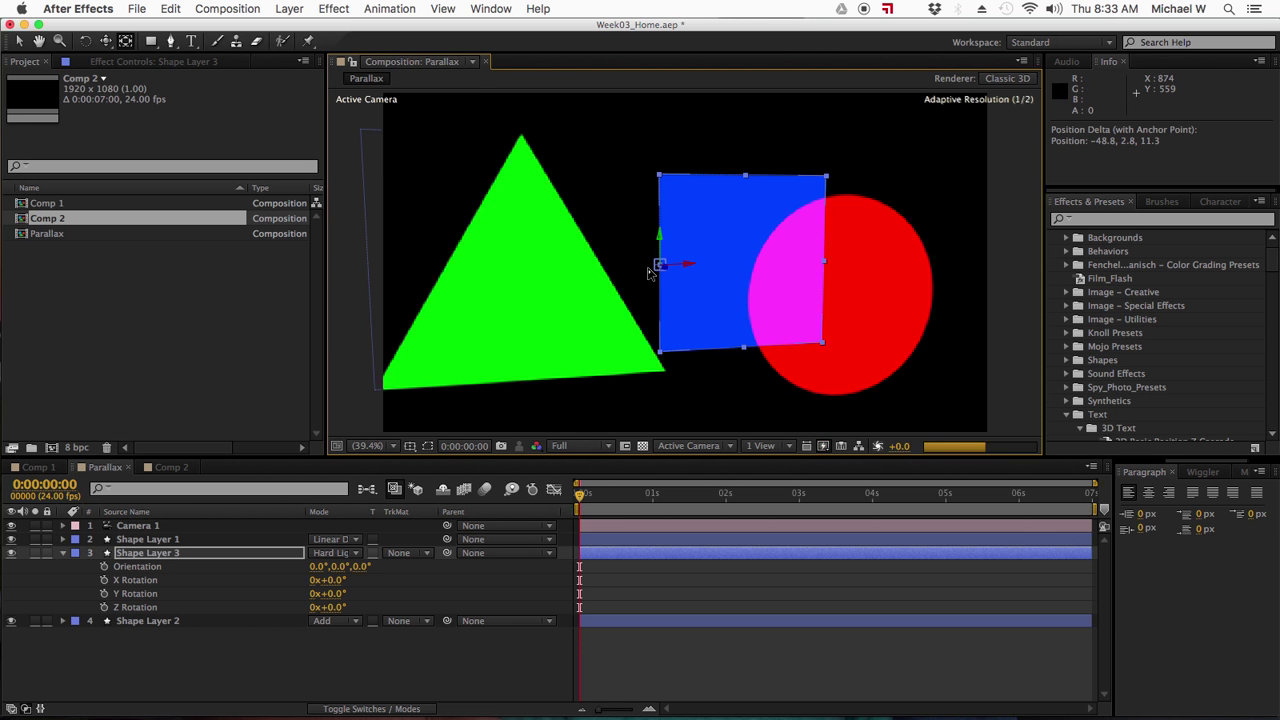
Test the blue square's swing around its left edge and set its Y Rotation to 1x+0.0°.
left_click_drag(335, 596, 52, 596)
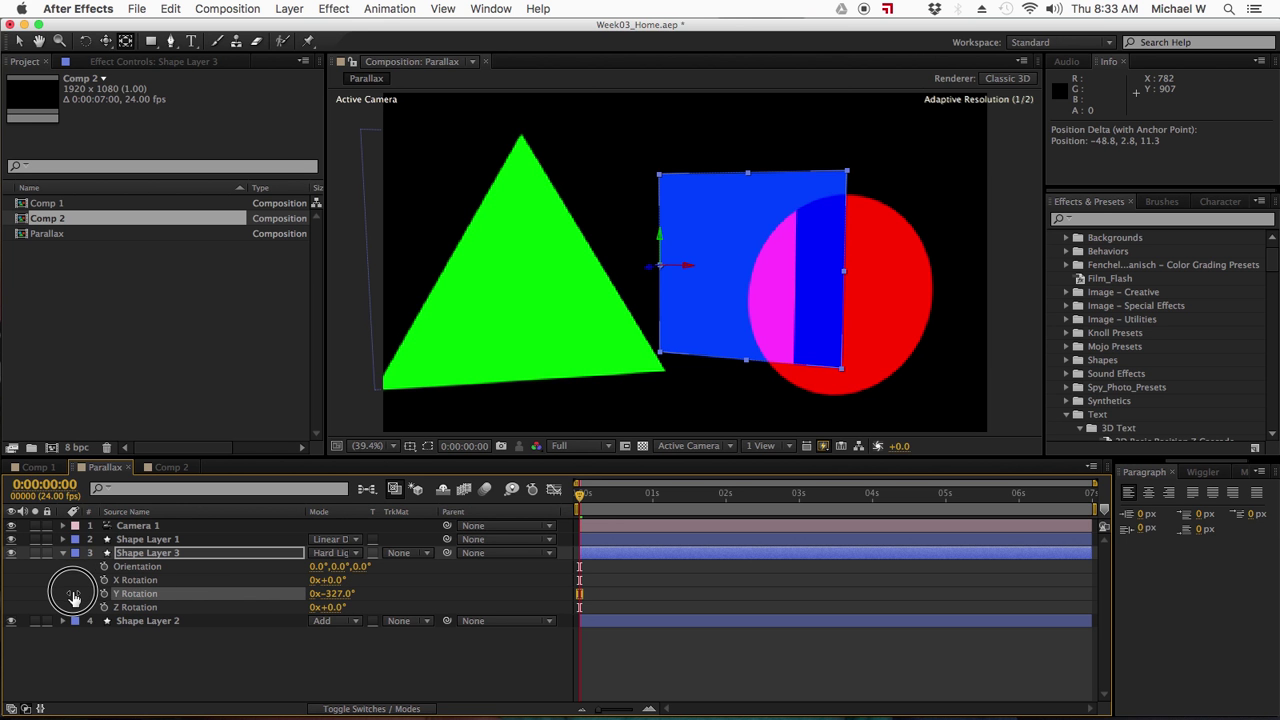
key("super+z")
left_click(315, 594)
type("1x+0")
key("Return")
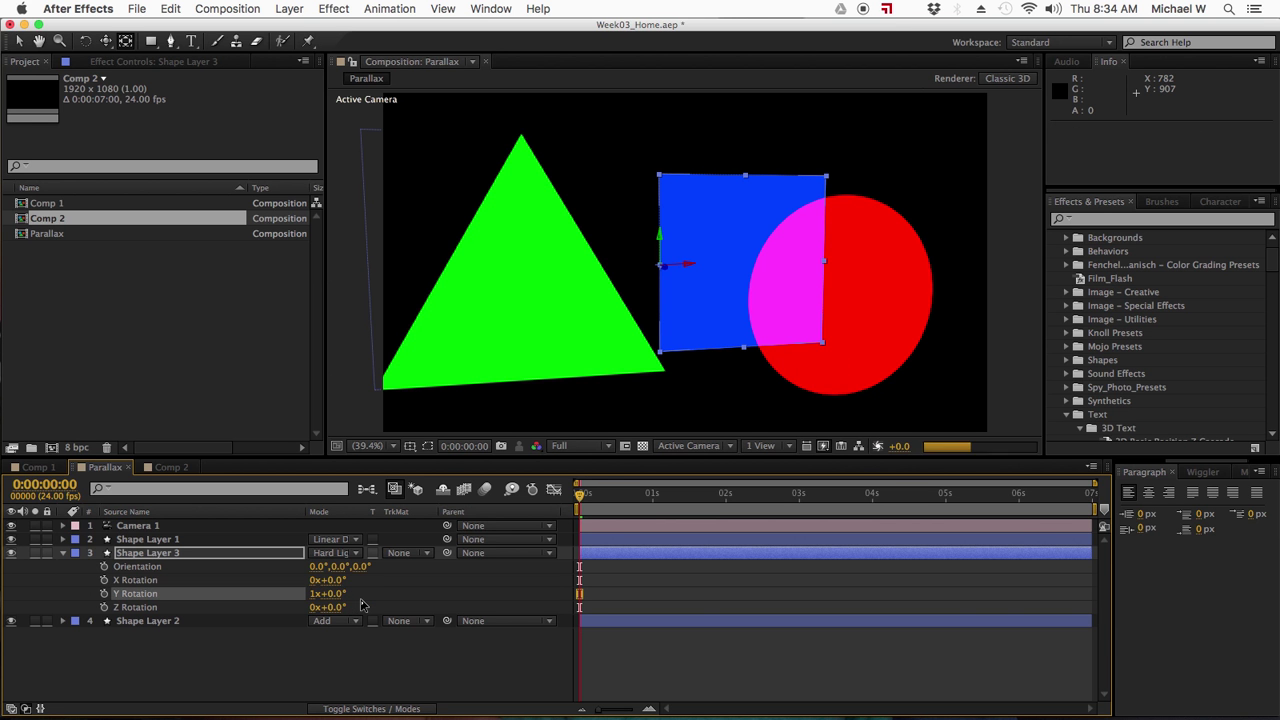
Enable Y Rotation keyframing on Shape Layer 3 at frame 0 and add a second keyframe at frame 14.
mouse_move(580, 508)
left_mouse_down()
mouse_move(588, 494)
mouse_move(622, 494)
mouse_move(580, 495)
left_mouse_up()
left_click(532, 490)
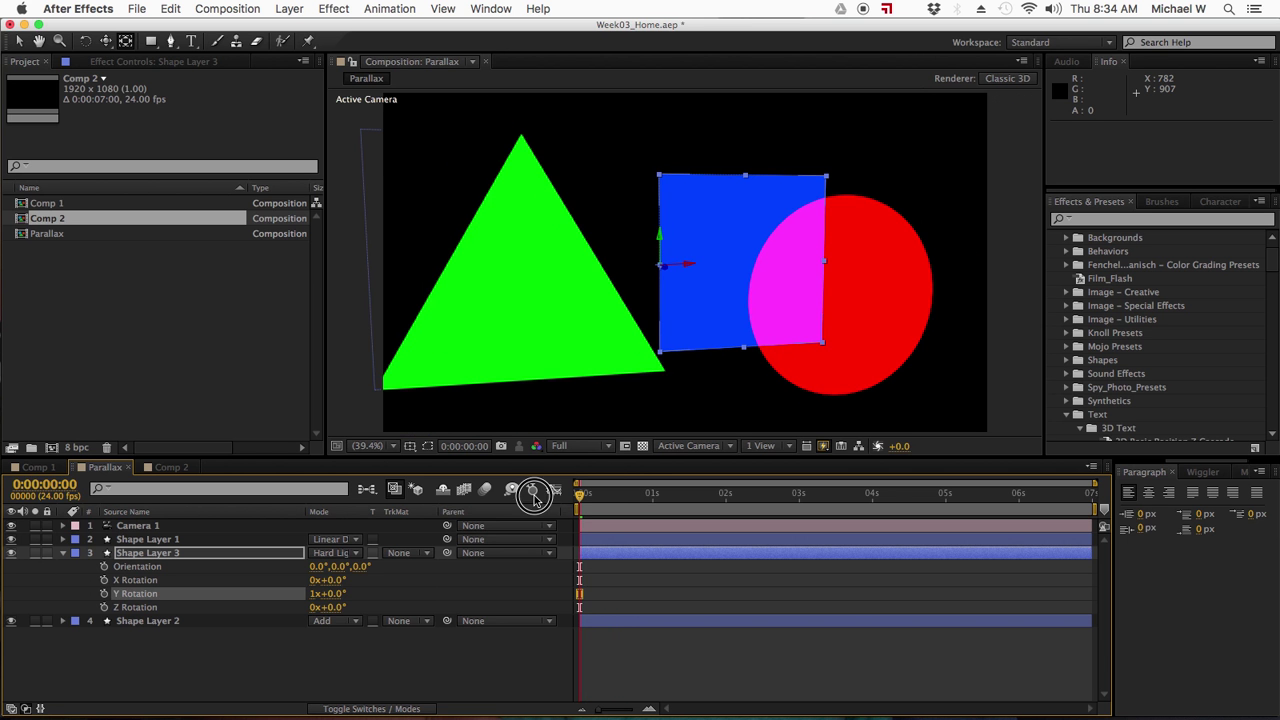
left_click(103, 594)
left_click_drag(580, 494, 622, 497)
left_click(24, 594)
Set Shape Layer 3's first Y Rotation keyframe to 0x+0.0° and review the swing between both keyframes.
left_click(11, 595)
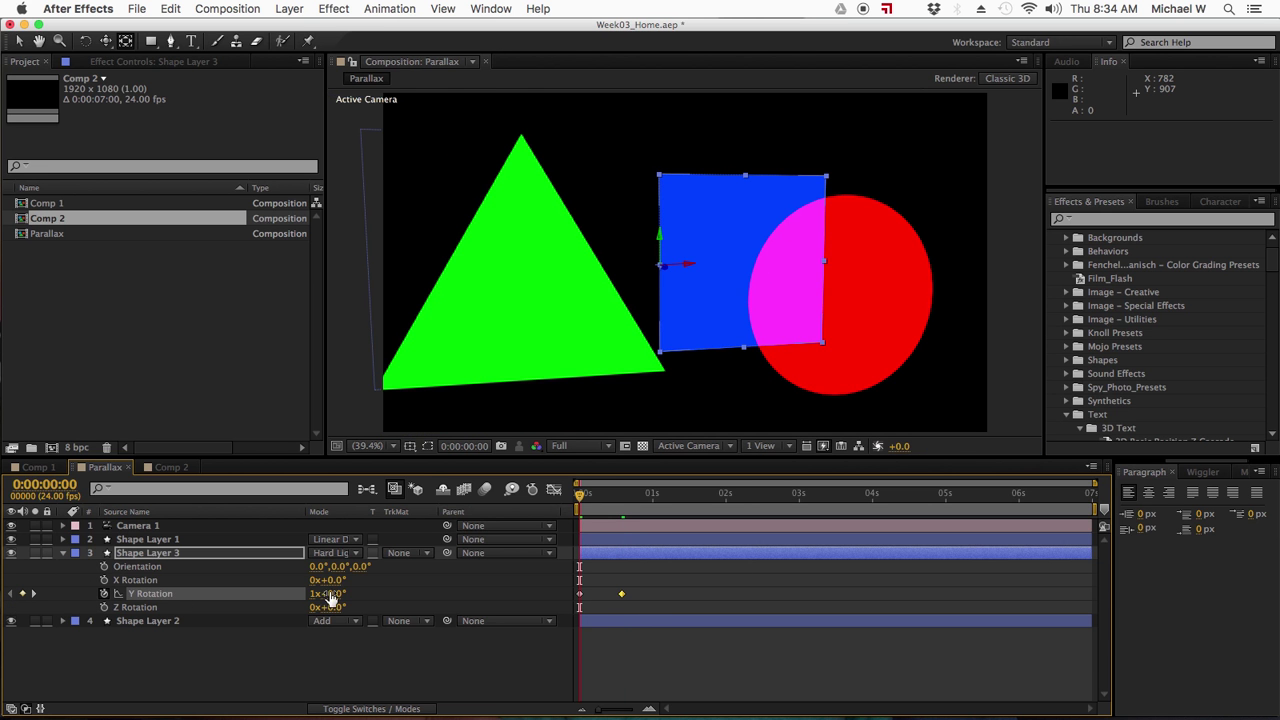
left_click_drag(313, 593, 316, 593)
left_click(34, 594)
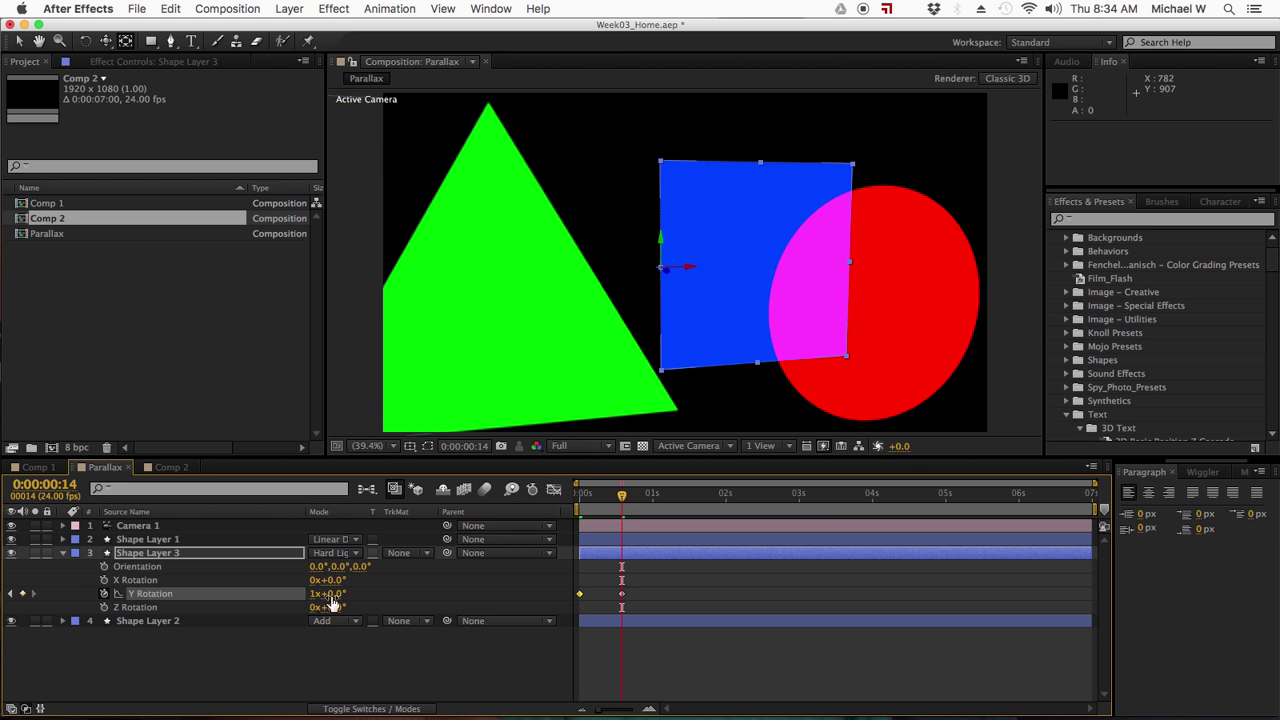
left_click_drag(621, 494, 575, 498)
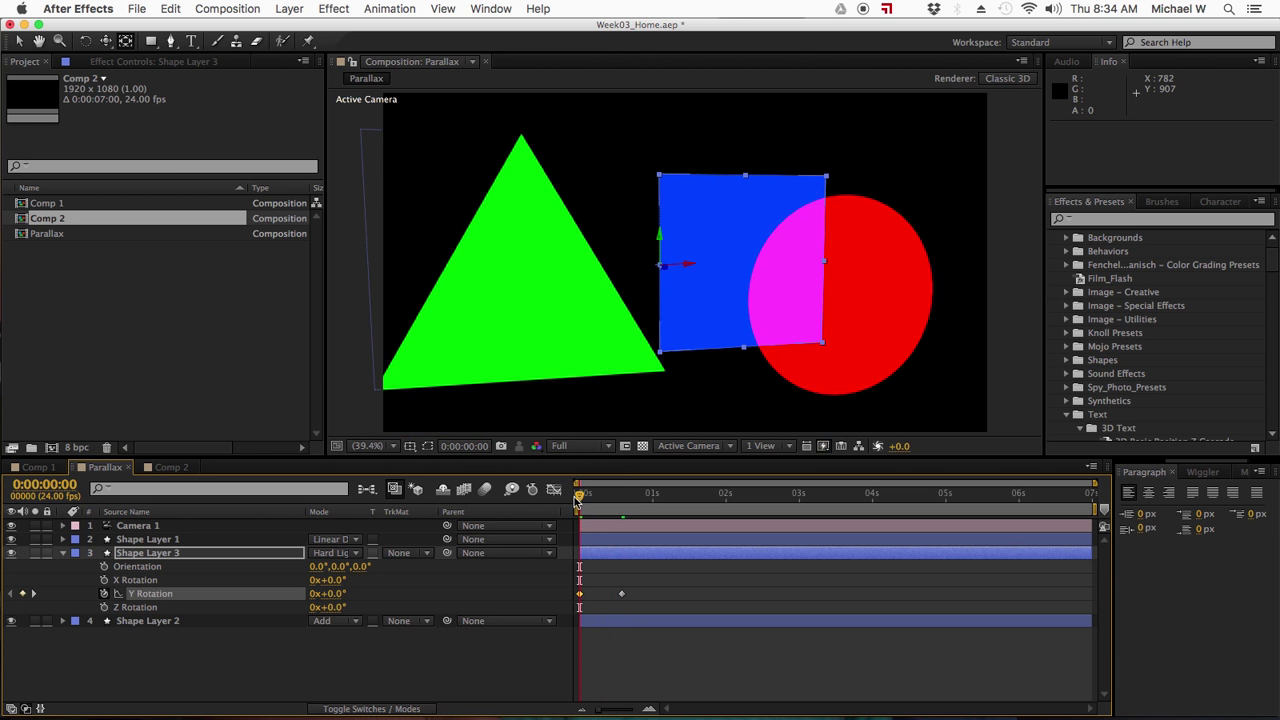
Keyframe Shape Layer 2's X Rotation at frame 0 with a value of -106° so the triangle lies flat.
left_click(146, 622)
key("r")
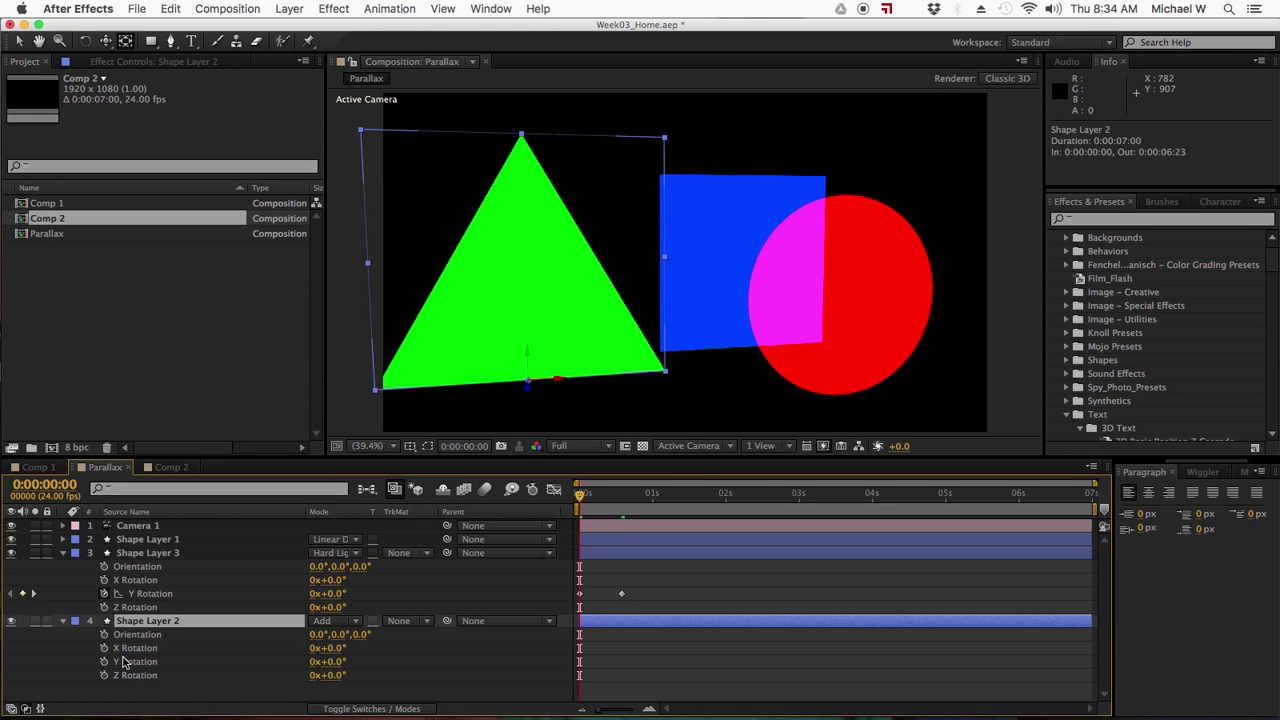
left_click(104, 648)
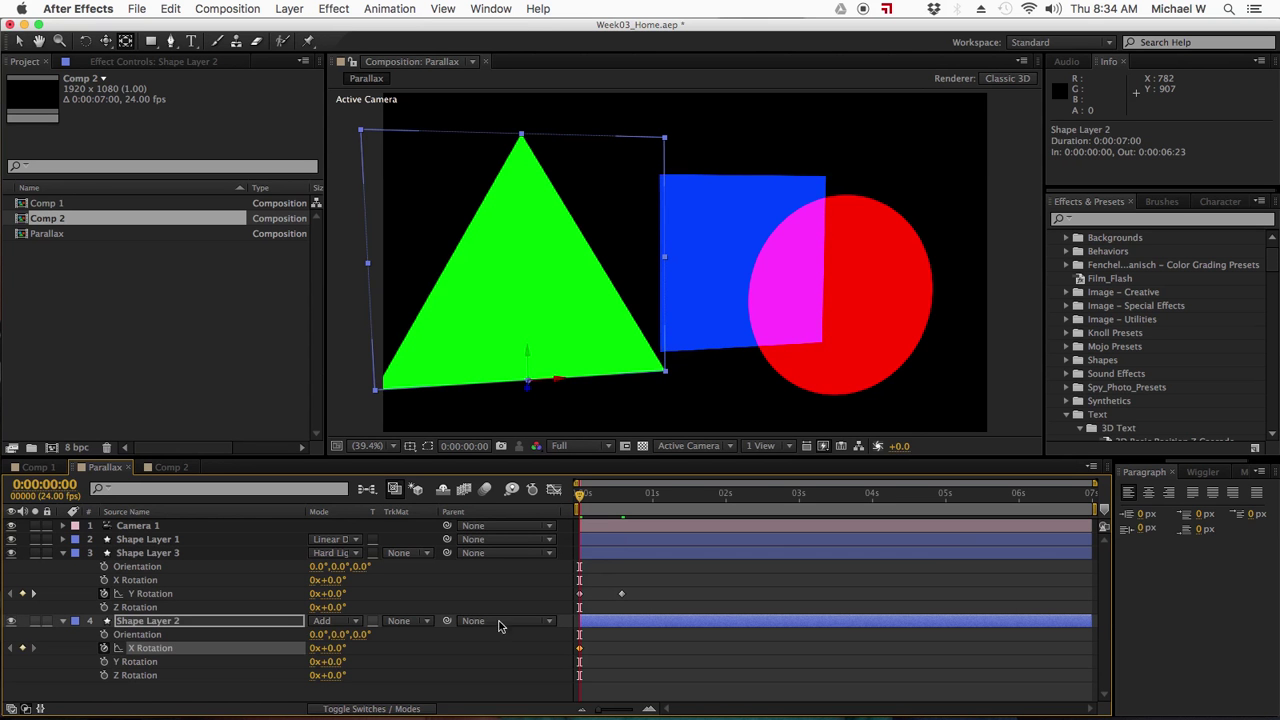
left_click_drag(336, 656, 250, 655)
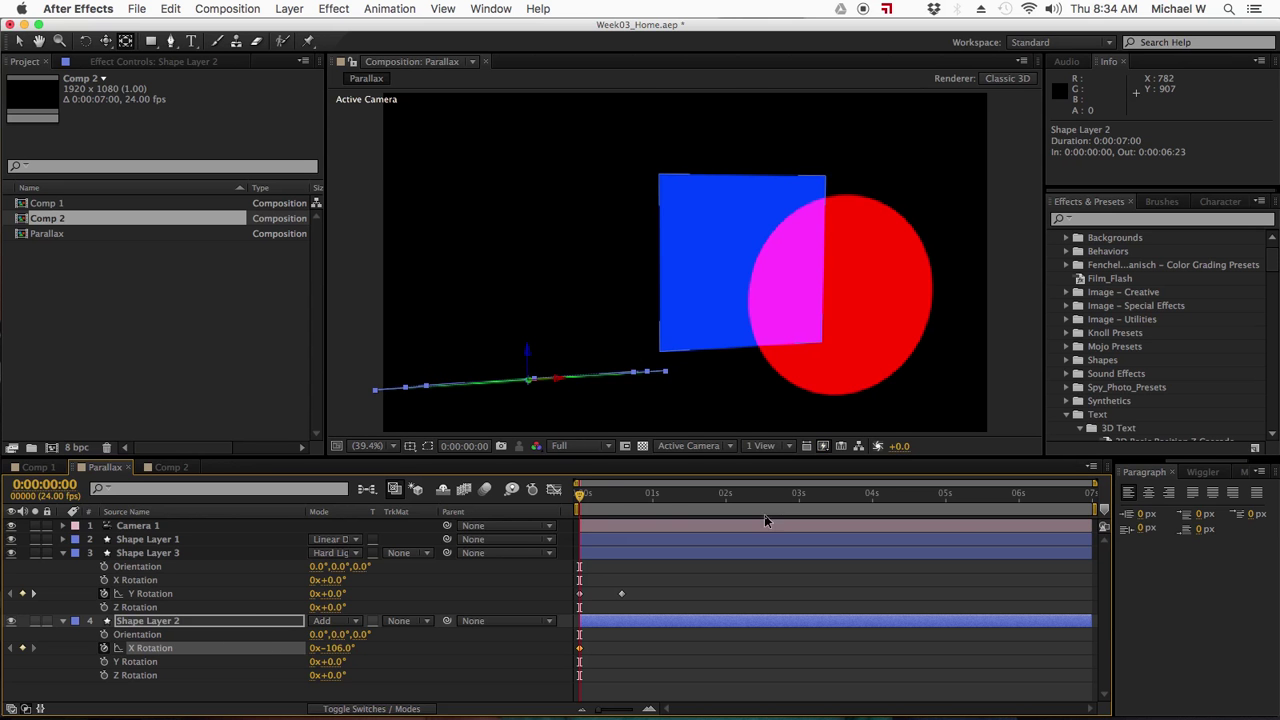
Set Shape Layer 2's X Rotation to 0° at frame 13 and preview the triangle flipping up.
left_click(590, 498)
left_click_drag(590, 498, 620, 497)
left_click(338, 648)
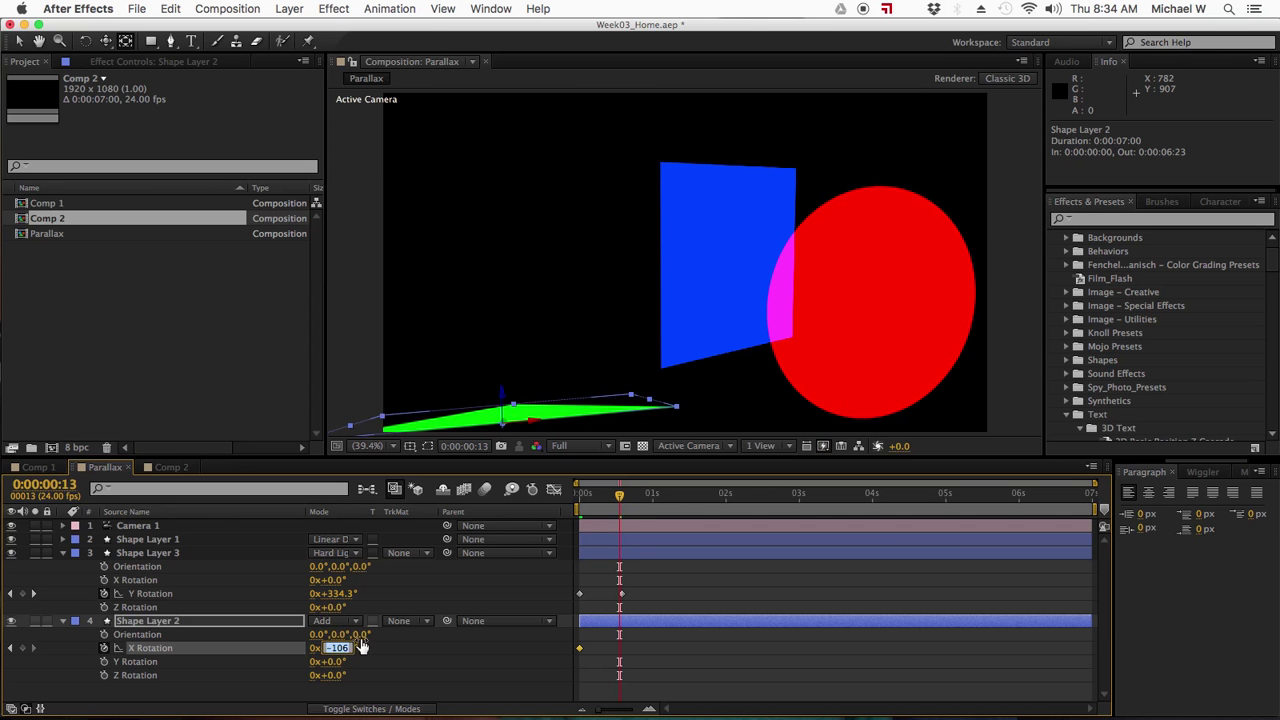
key("Return")
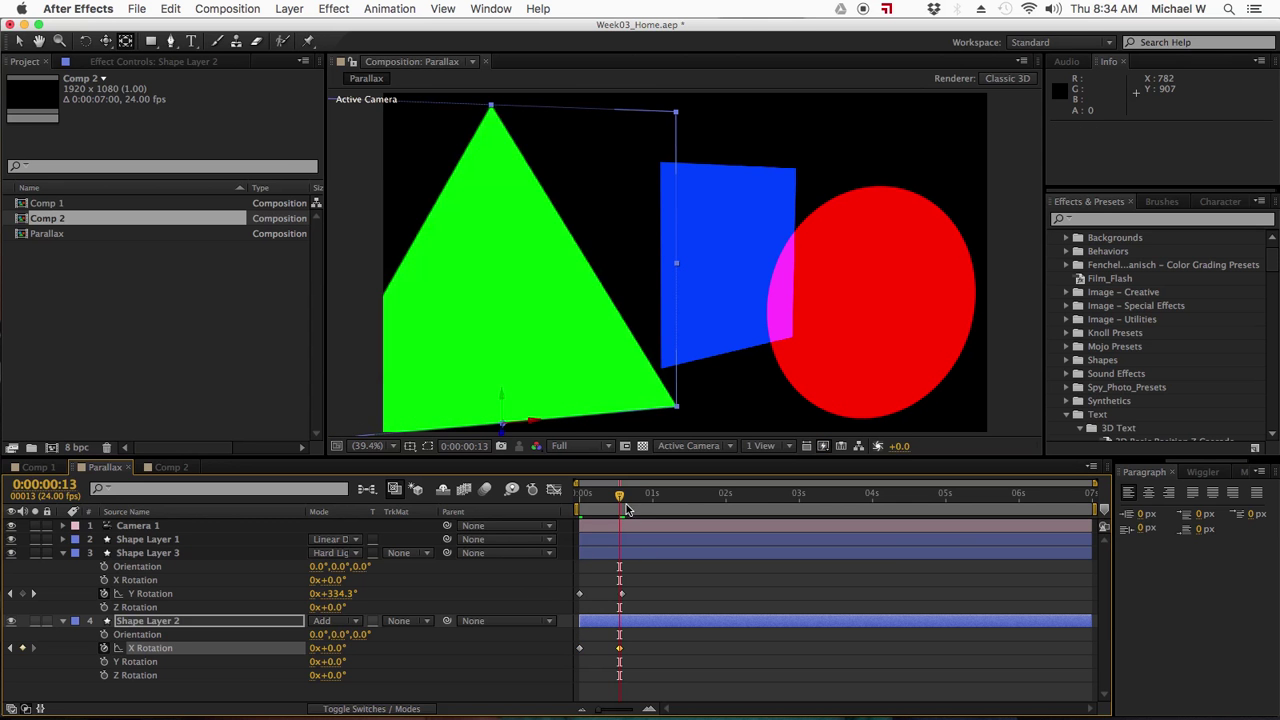
mouse_move(622, 503)
left_mouse_down()
mouse_move(586, 501)
mouse_move(597, 501)
left_mouse_up()
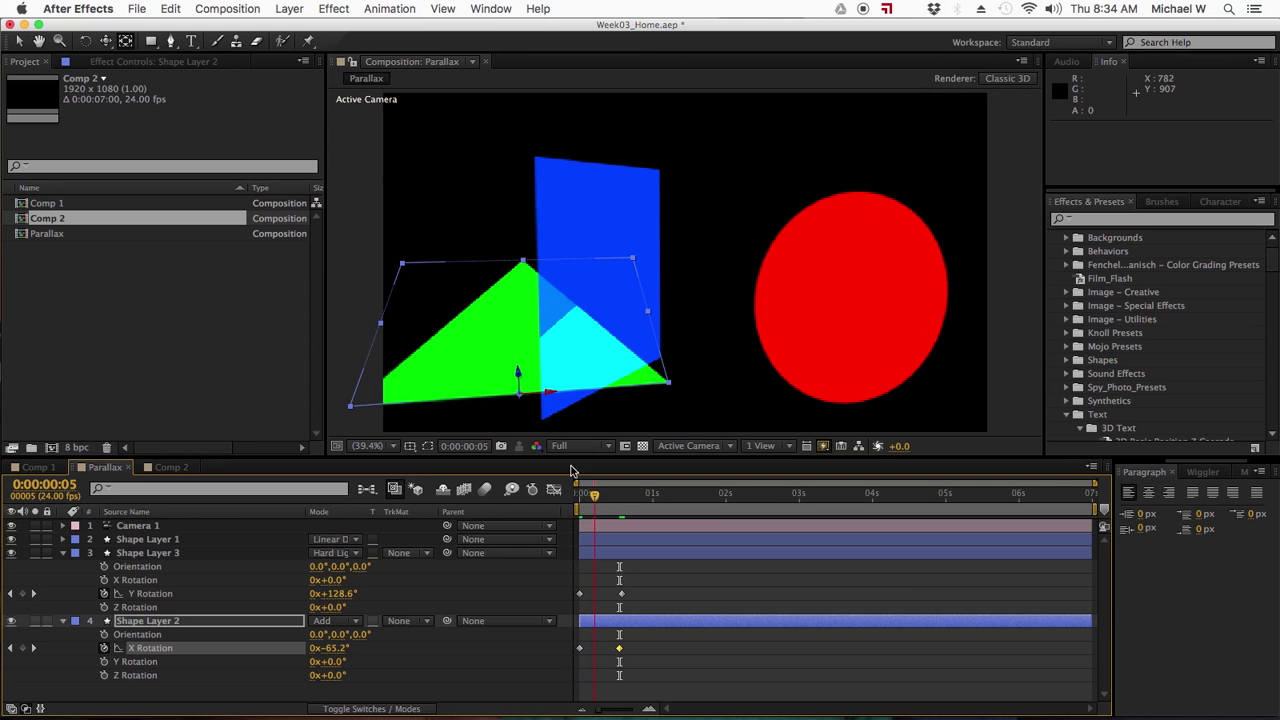
left_click_drag(597, 494, 604, 494)
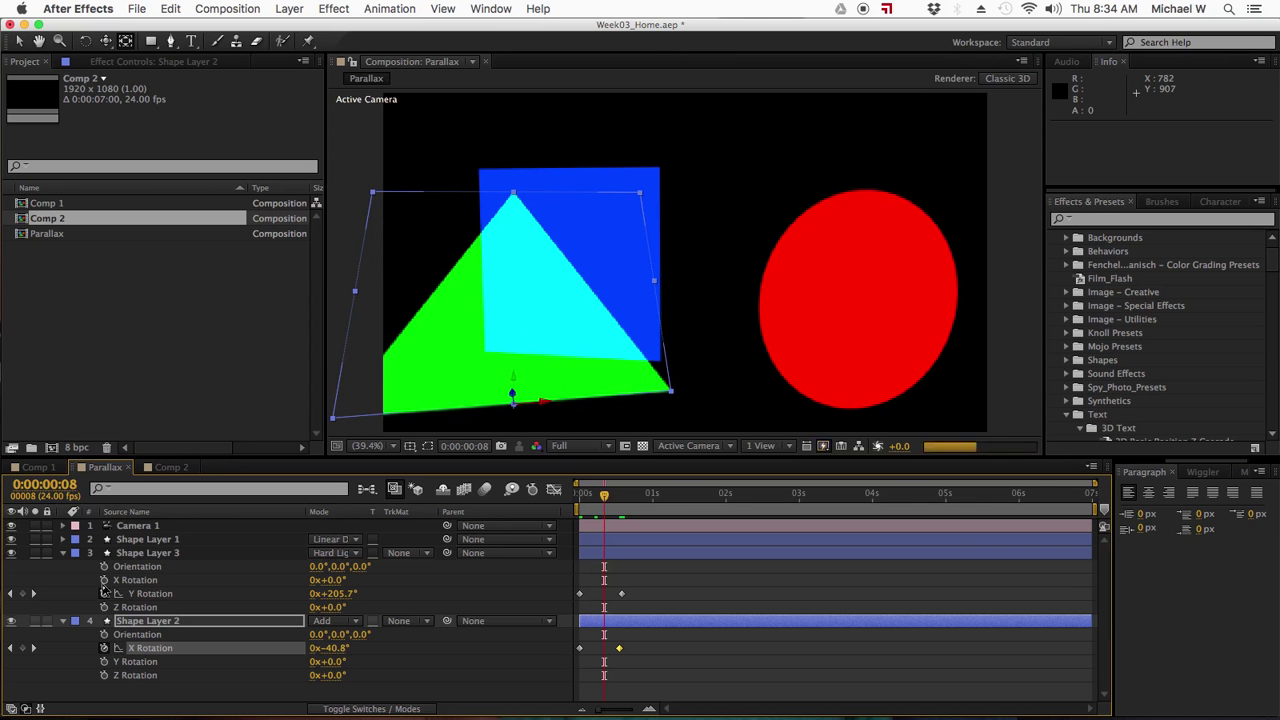
Collapse Shape Layer 3's properties and hide the red circle on Shape Layer 1.
left_click(62, 552)
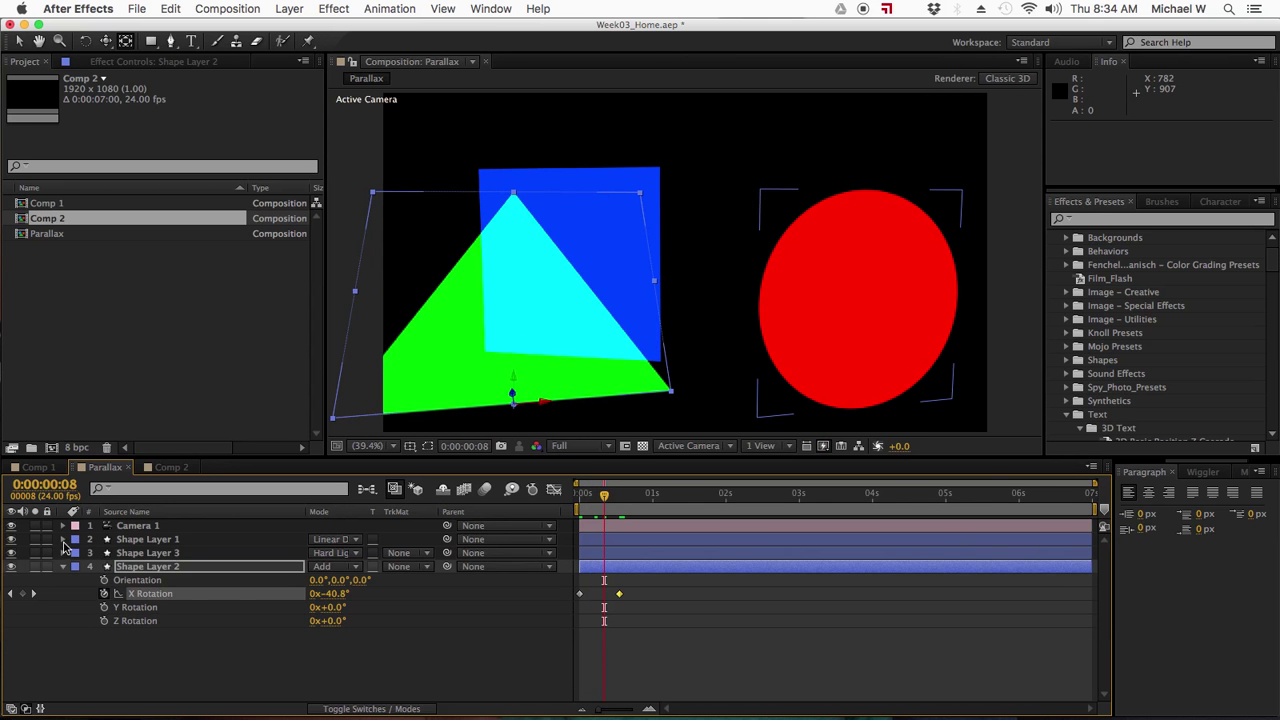
left_click(128, 540)
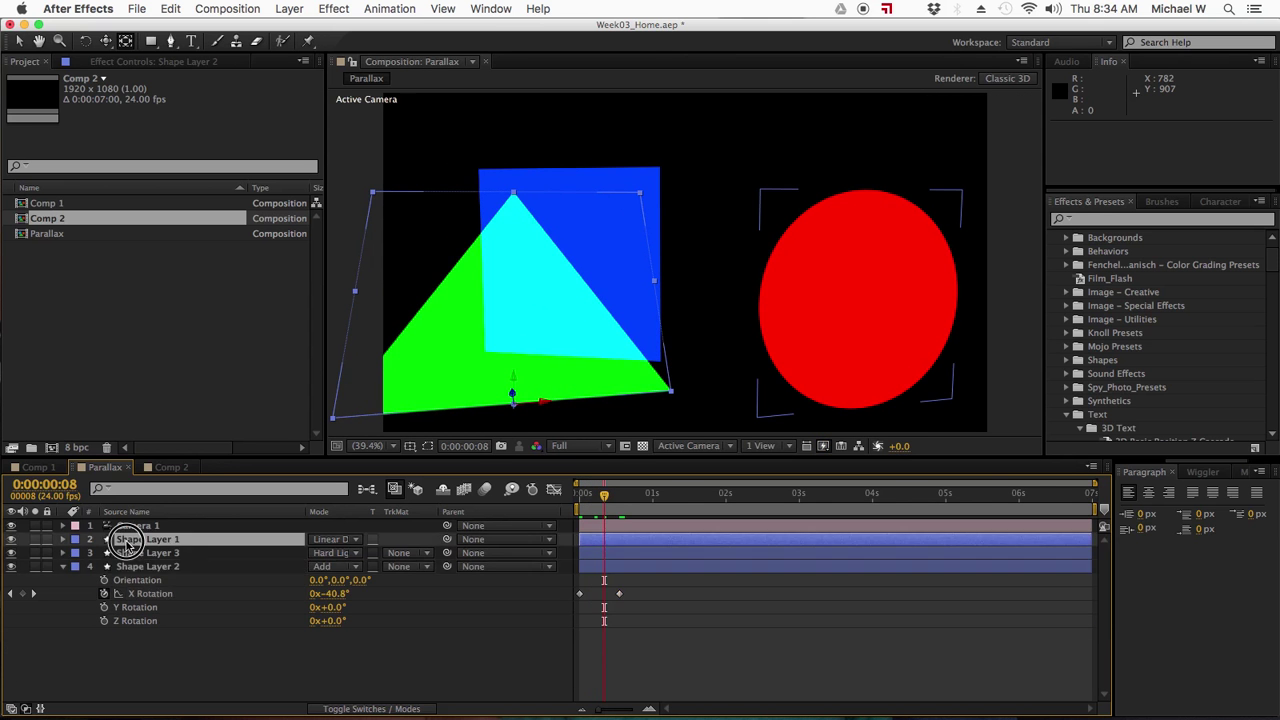
left_click(12, 540)
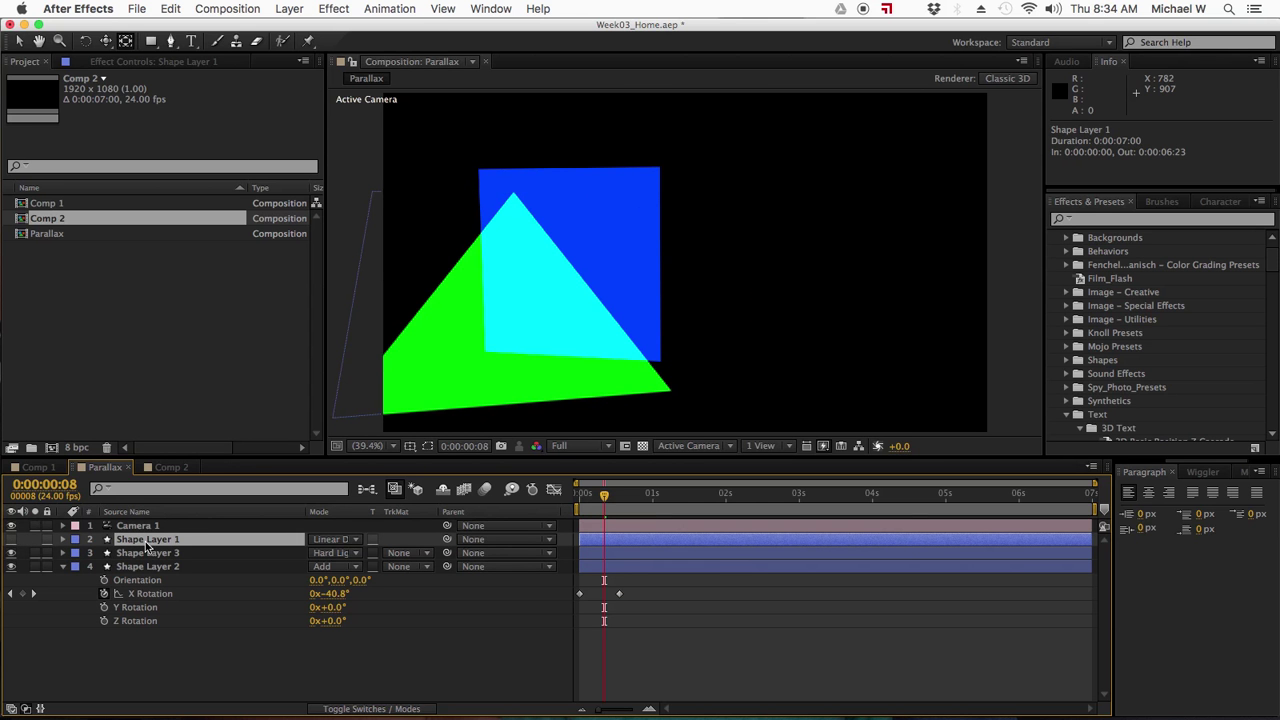
Create a new shape layer containing a Polystar path and display the layer switches in the timeline.
left_click(288, 8)
mouse_move(296, 27)
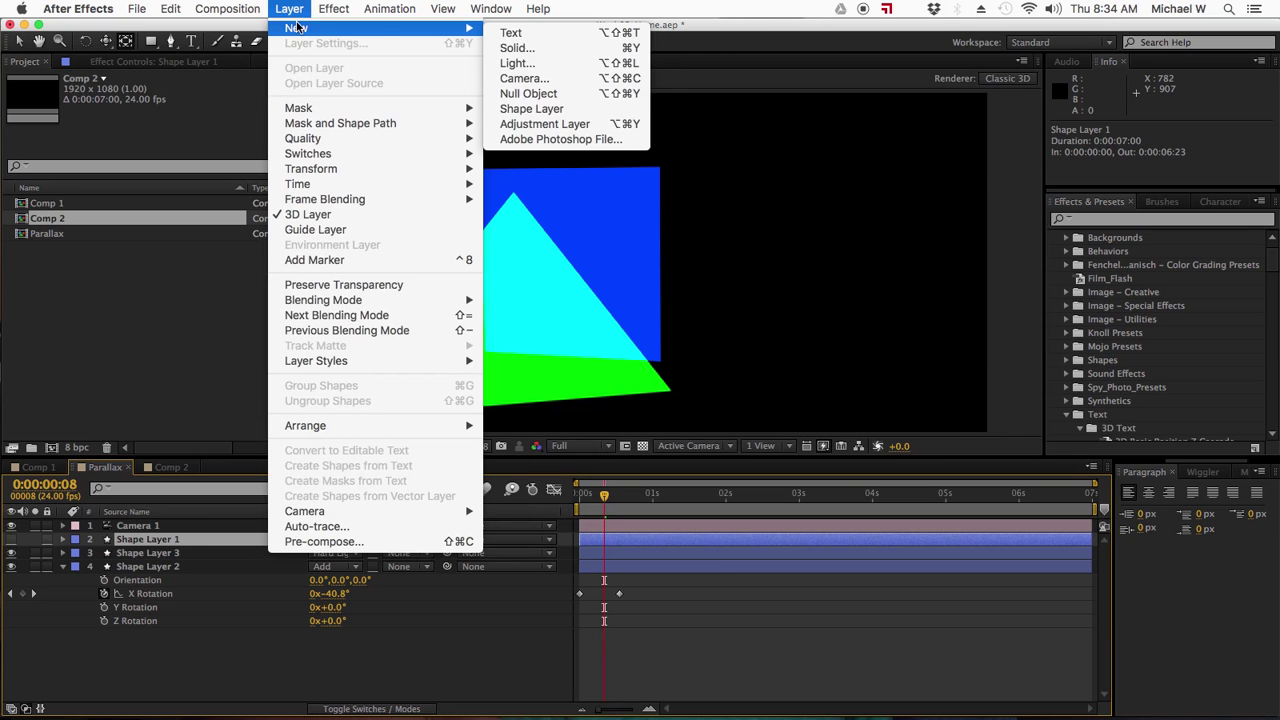
left_click(531, 108)
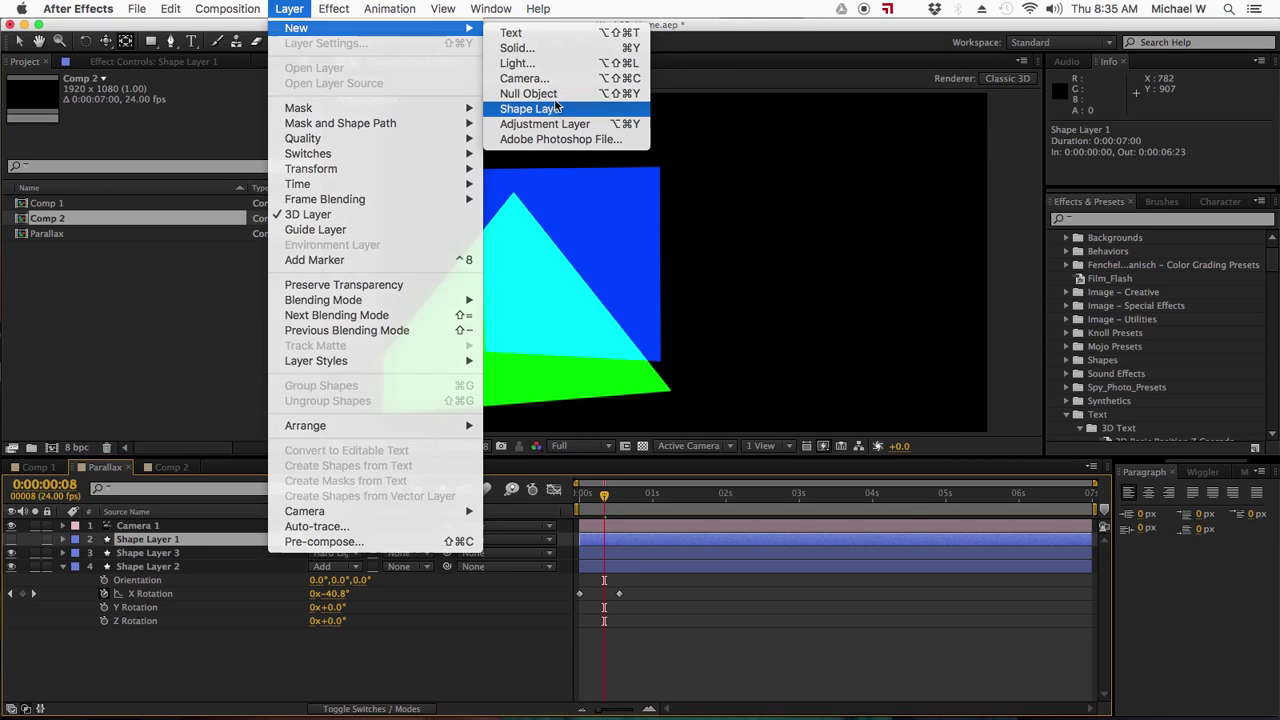
left_click(576, 43)
left_click(606, 111)
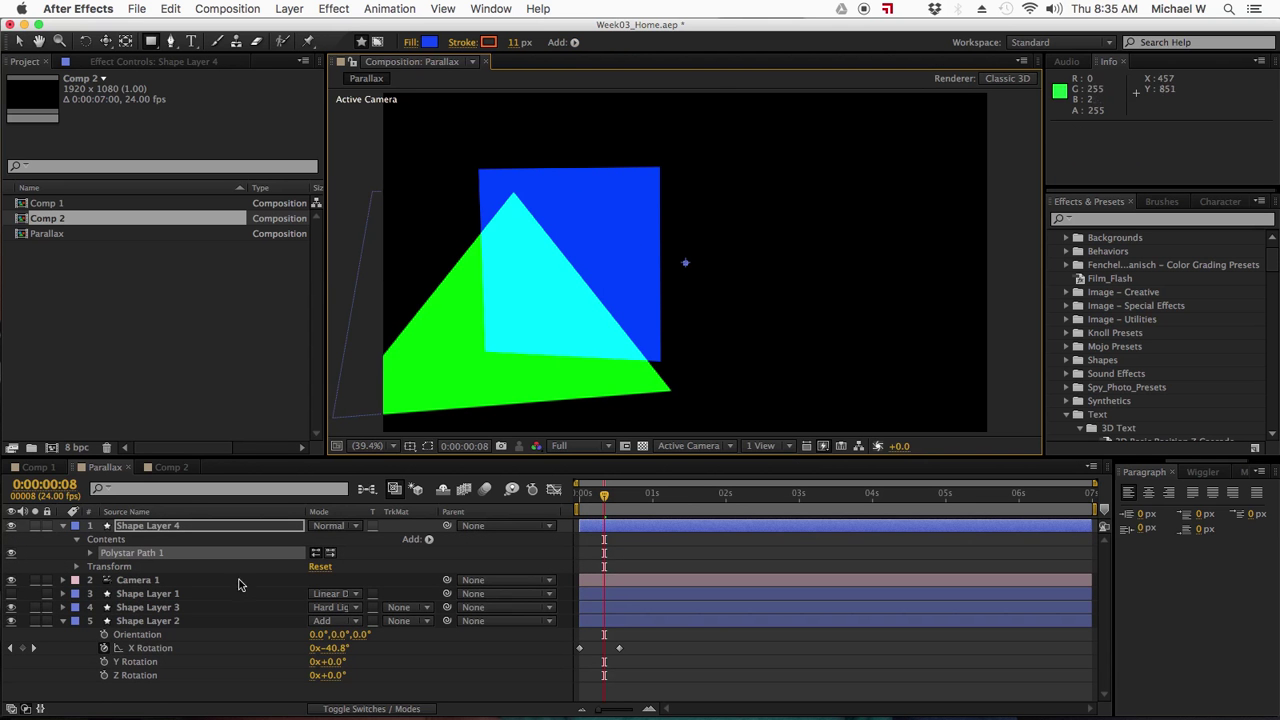
left_click(384, 708)
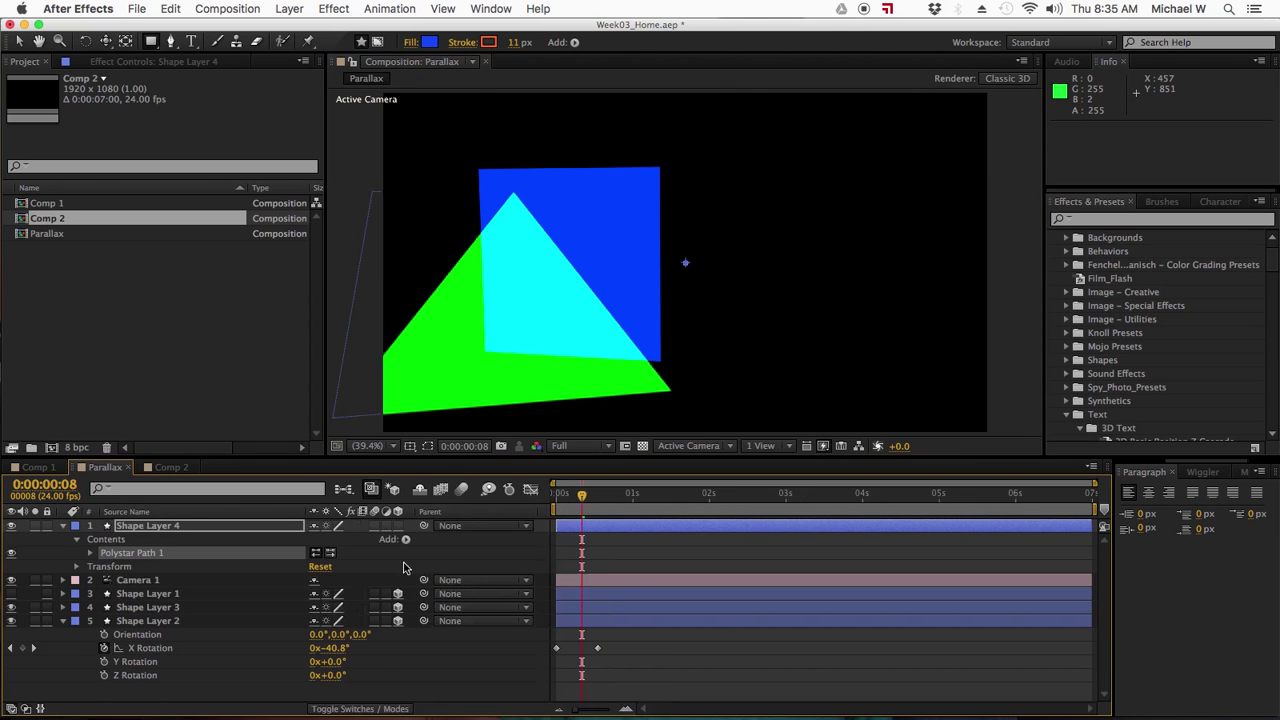
Make Shape Layer 4 a 3D layer and scale it uniformly to 622%.
left_click(397, 526)
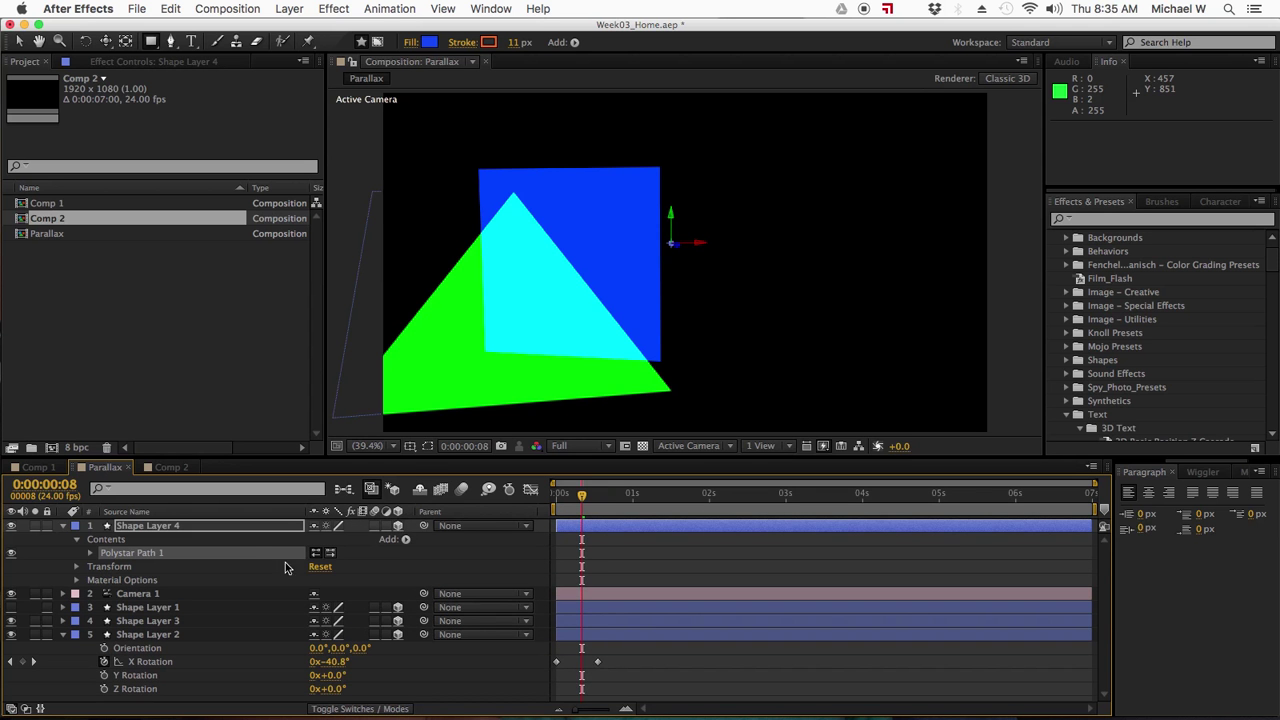
key("s")
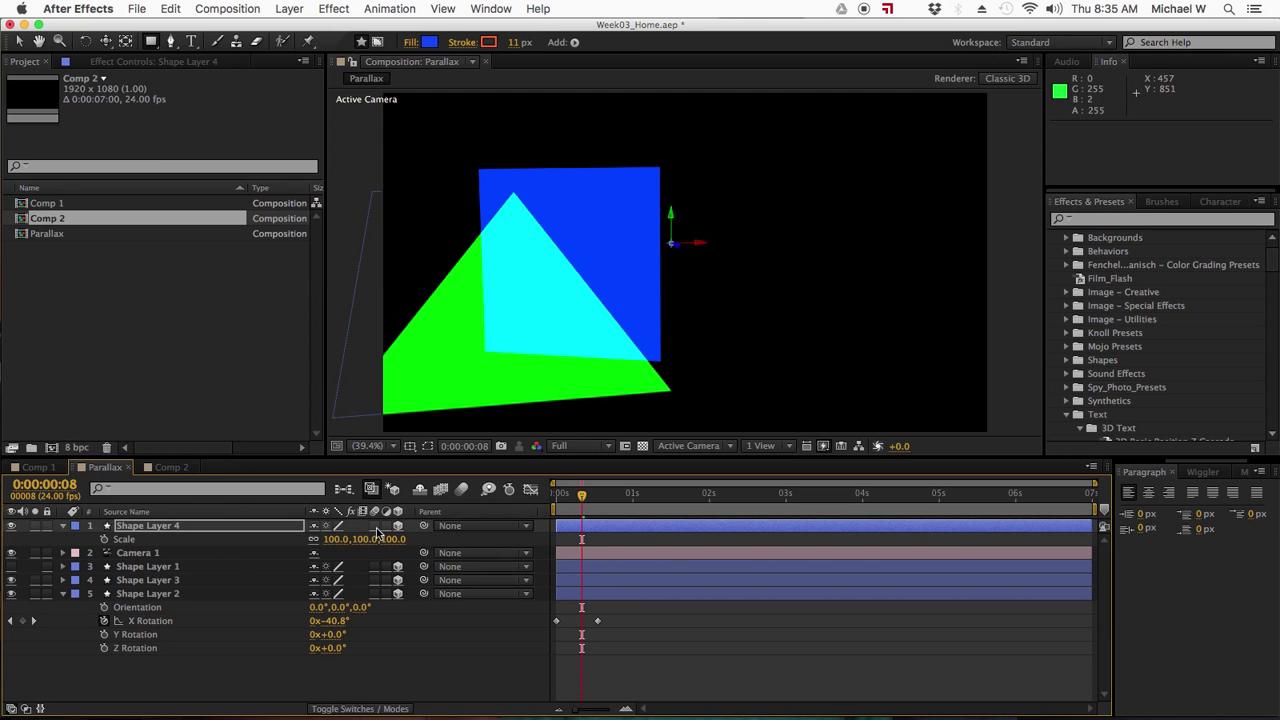
left_click_drag(347, 548, 523, 494)
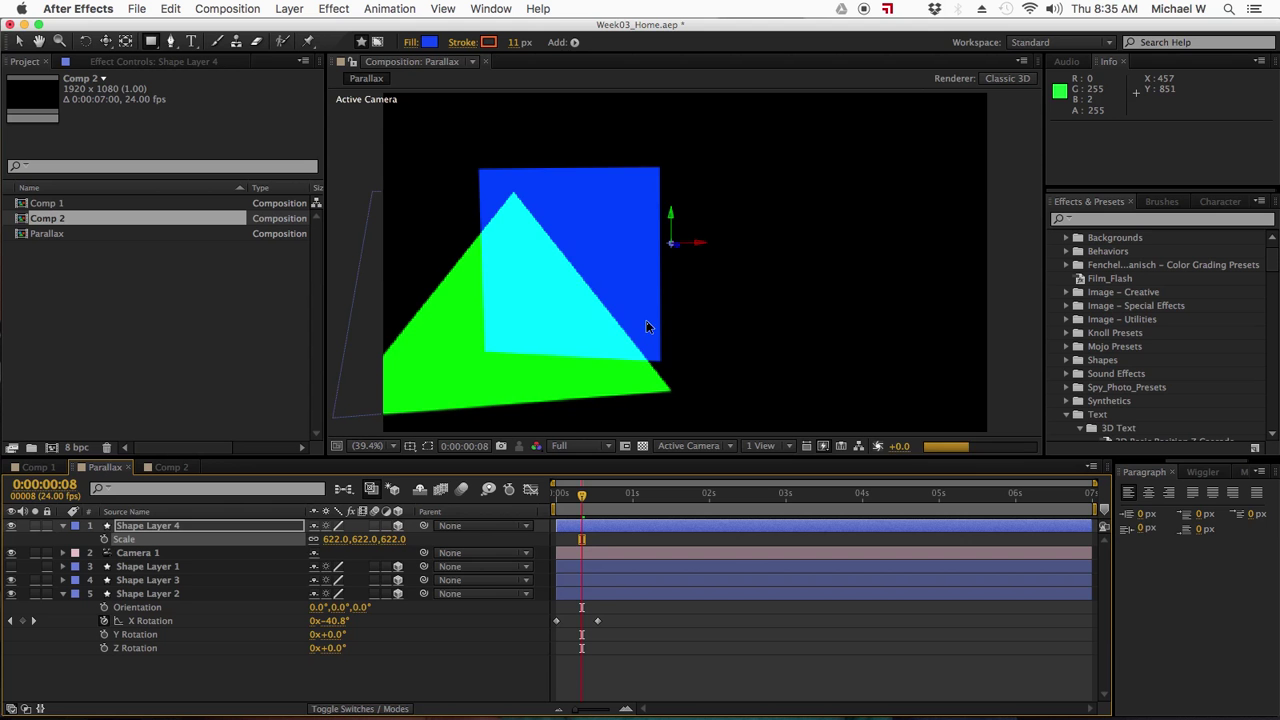
Add a Fill to the polystar on Shape Layer 4 and move the layer to about 1205.5, 629.1, -62.3.
left_click(575, 43)
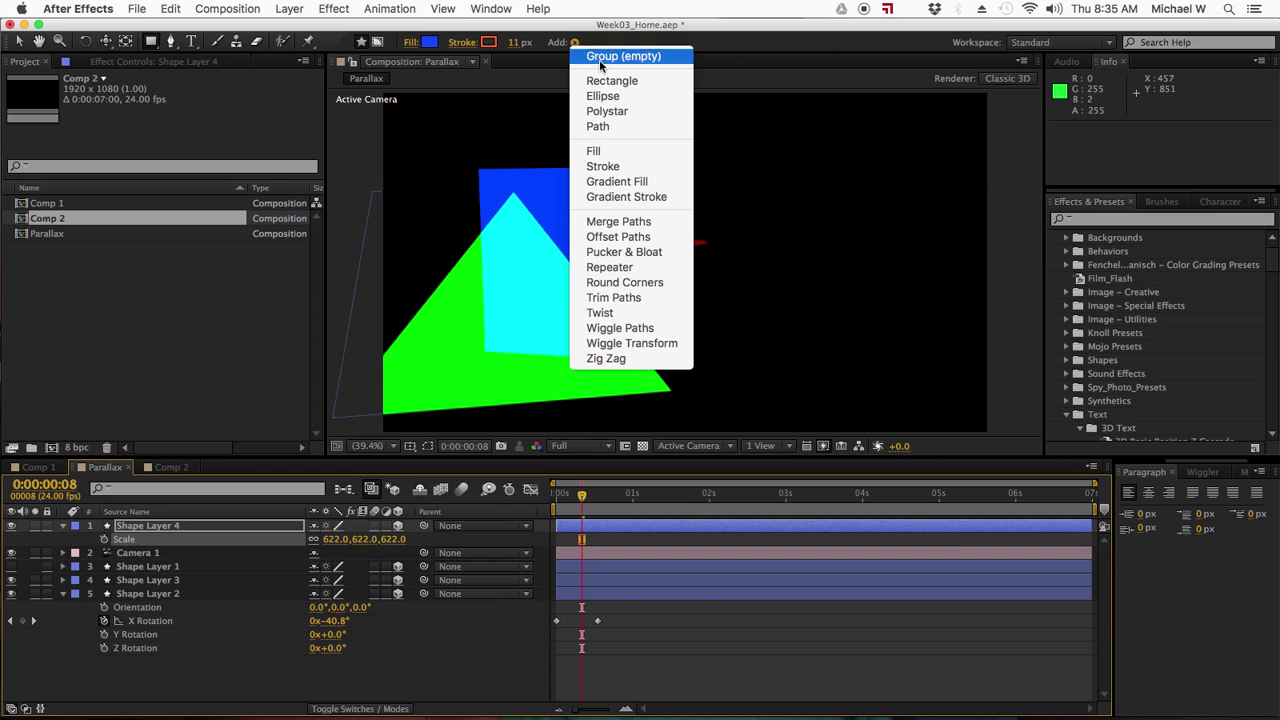
left_click(610, 151)
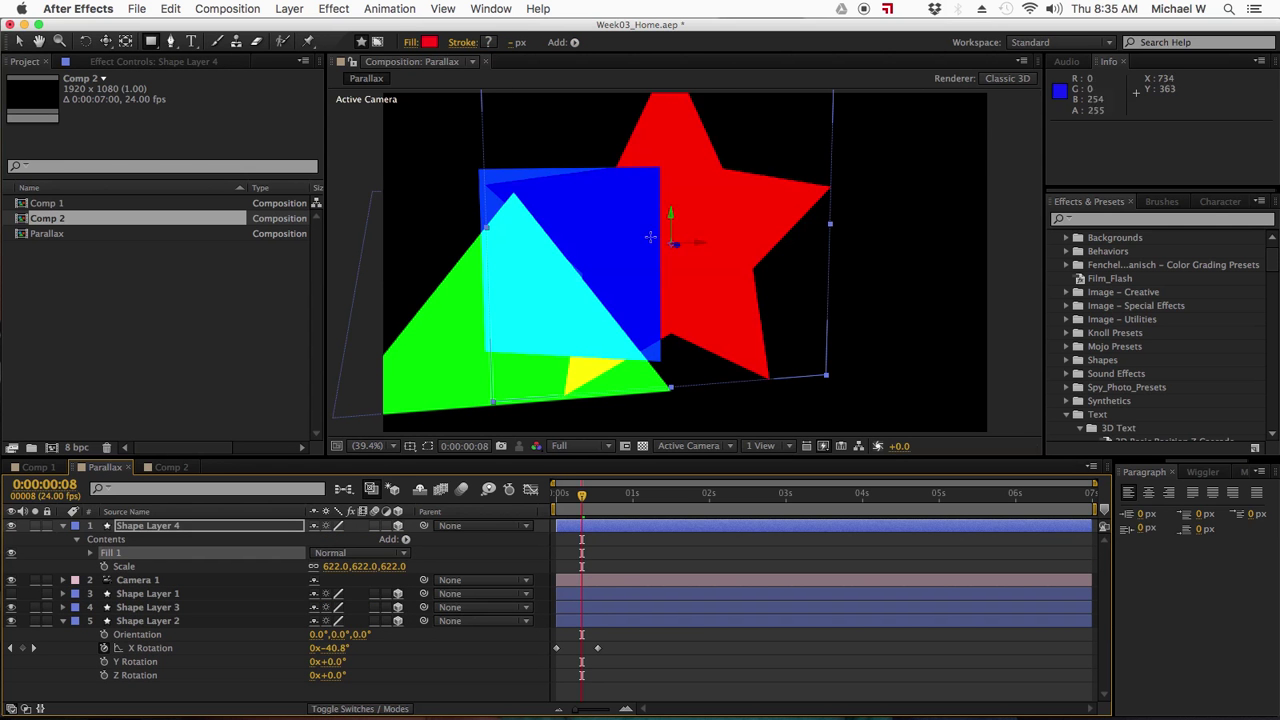
left_click(18, 41)
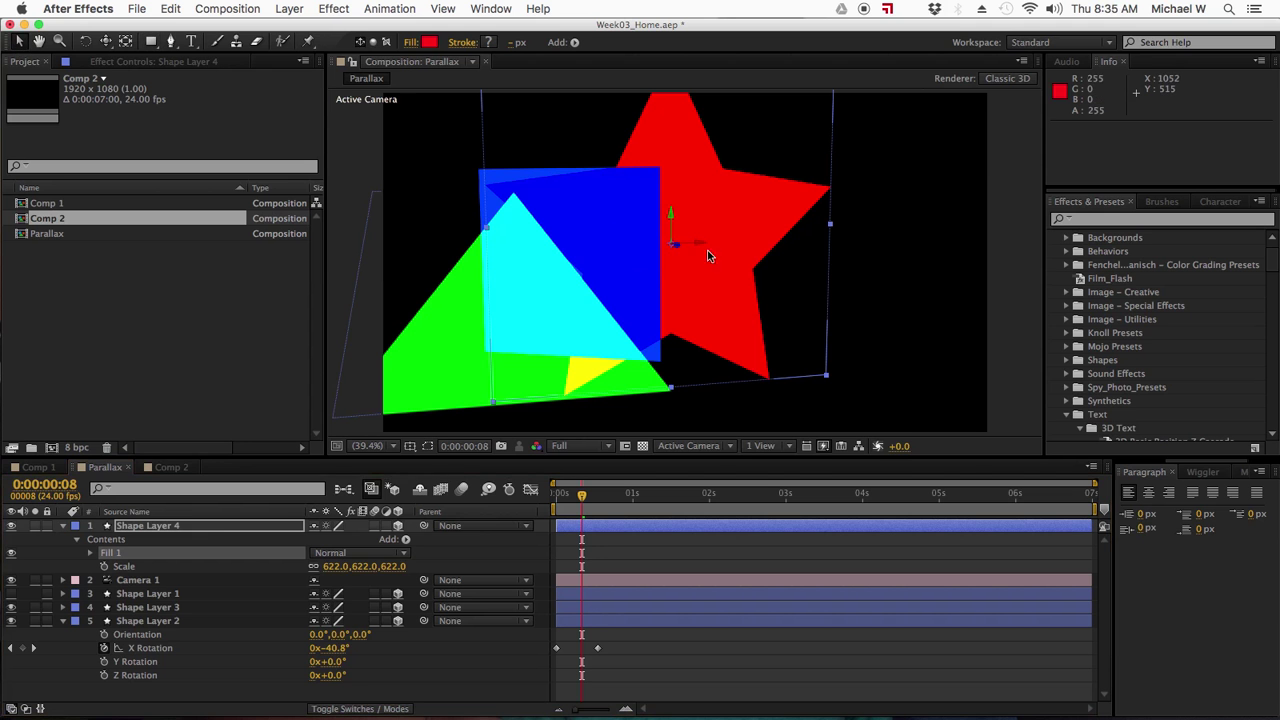
left_click_drag(672, 215, 773, 270)
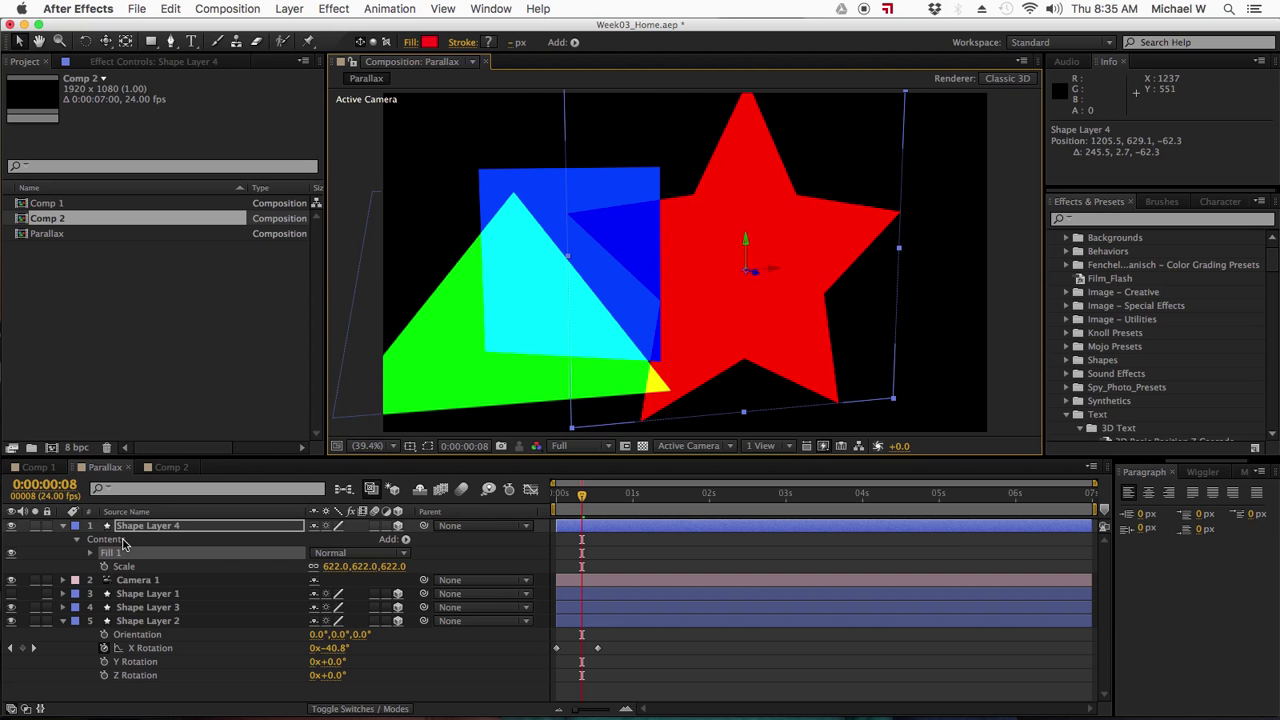
Keyframe Shape Layer 4's Z Rotation from 0 at frame 3 to 100 full revolutions at about frame 12.
key("r")
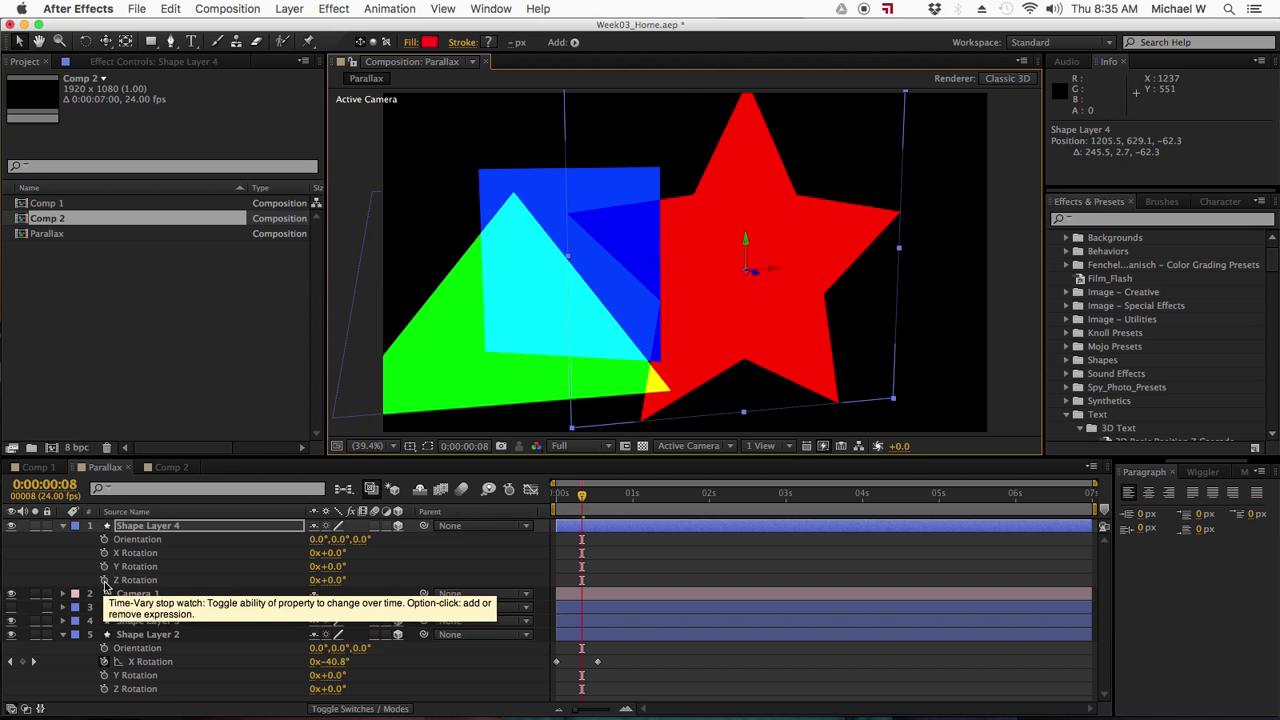
left_click(581, 494)
left_click_drag(572, 494, 565, 494)
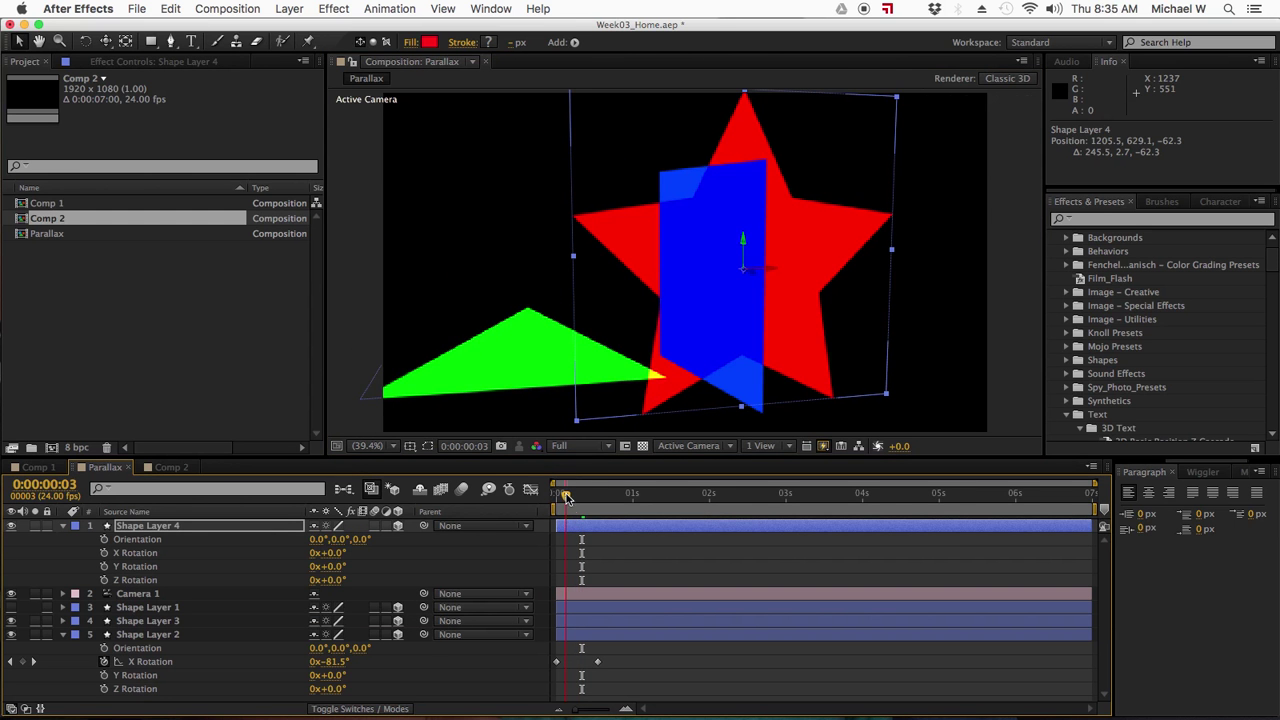
left_click(104, 580)
left_click_drag(568, 494, 594, 494)
left_click_drag(316, 580, 405, 583)
mouse_move(594, 494)
left_mouse_down()
mouse_move(558, 497)
mouse_move(597, 494)
left_mouse_up()
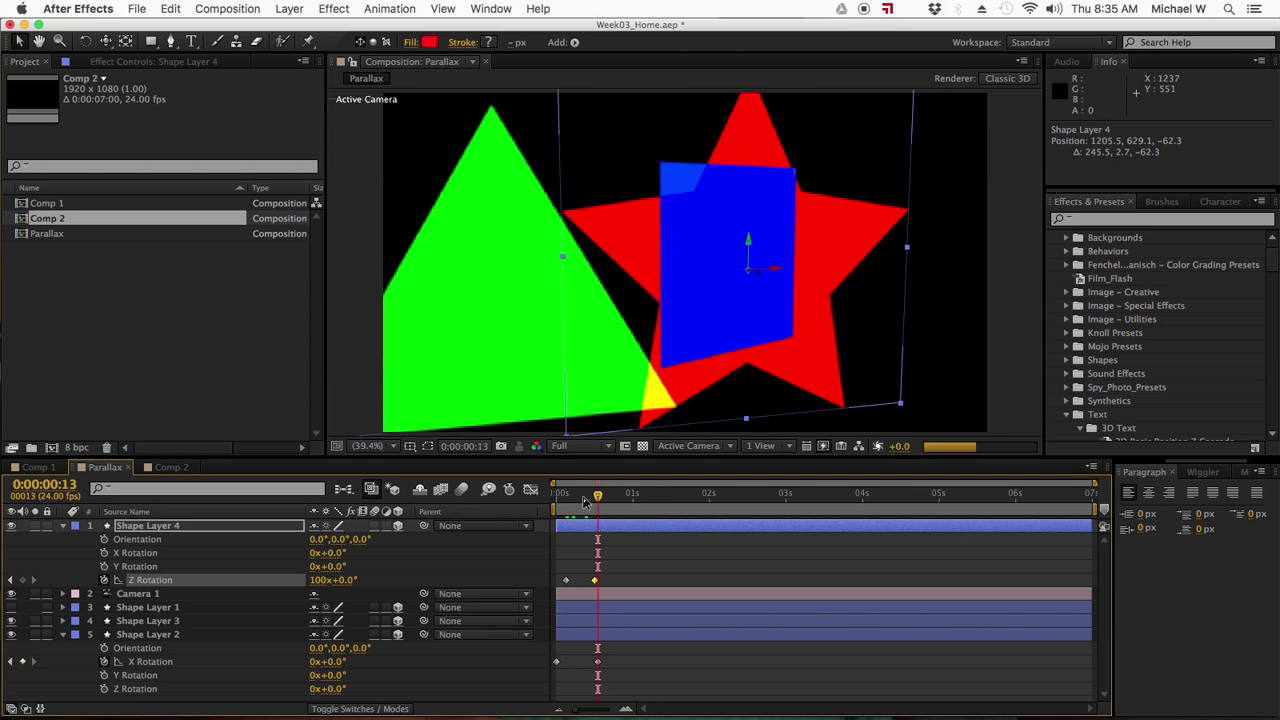
Pull Camera 1 back to about 331, 308.8, -2579 with the camera tool so the shapes appear smaller.
left_click(370, 446)
left_click(380, 471)
scroll(662, 315, "down", 3)
key("period")
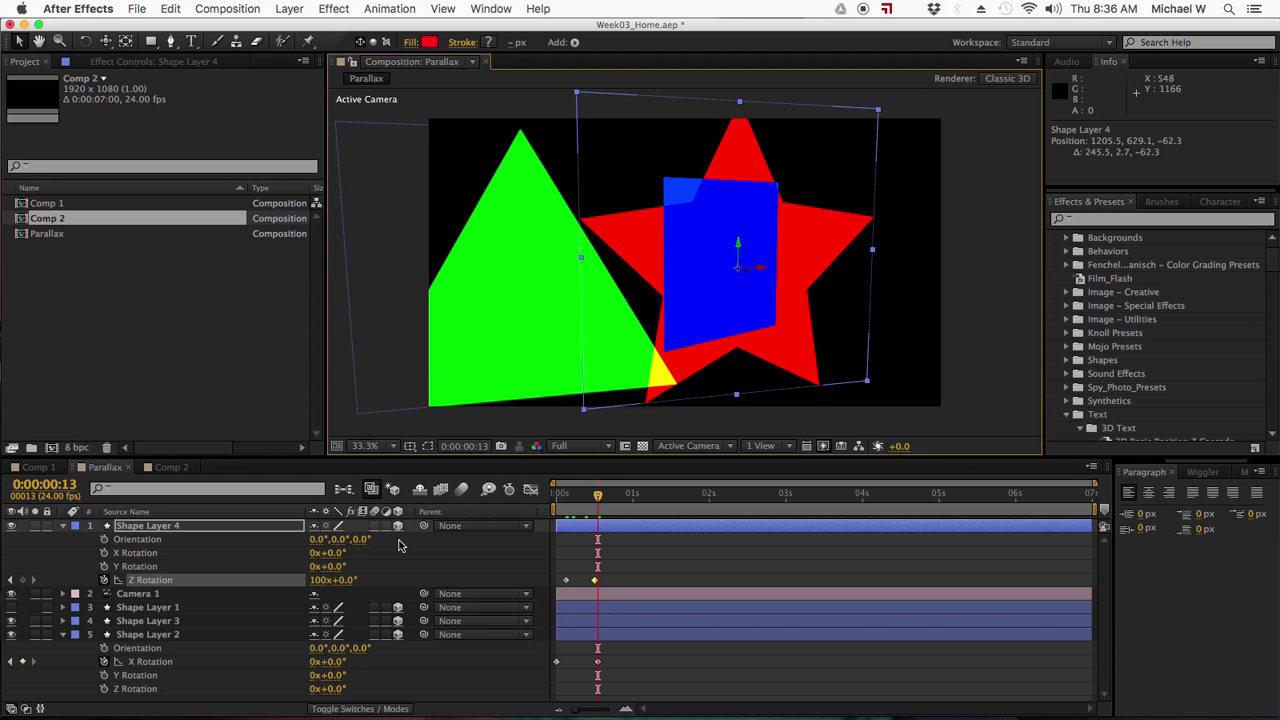
key("c")
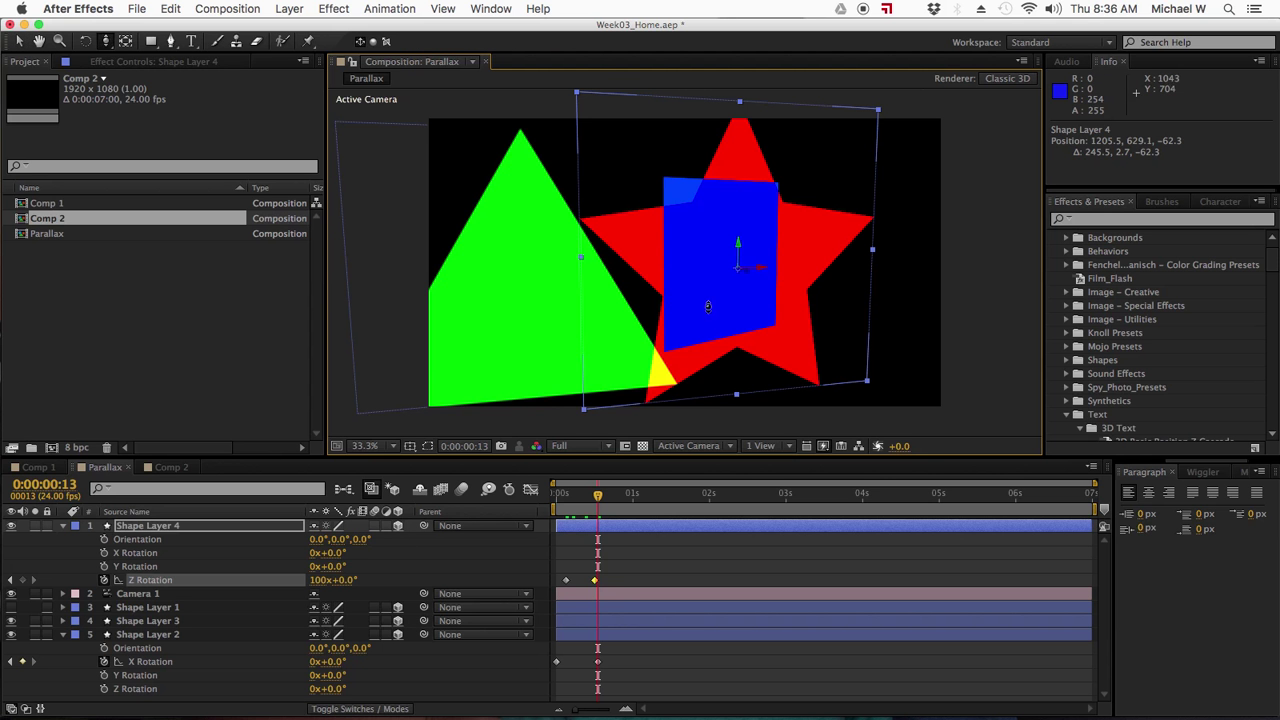
key("c")
left_click_drag(708, 306, 709, 394)
key("v")
left_click(706, 366)
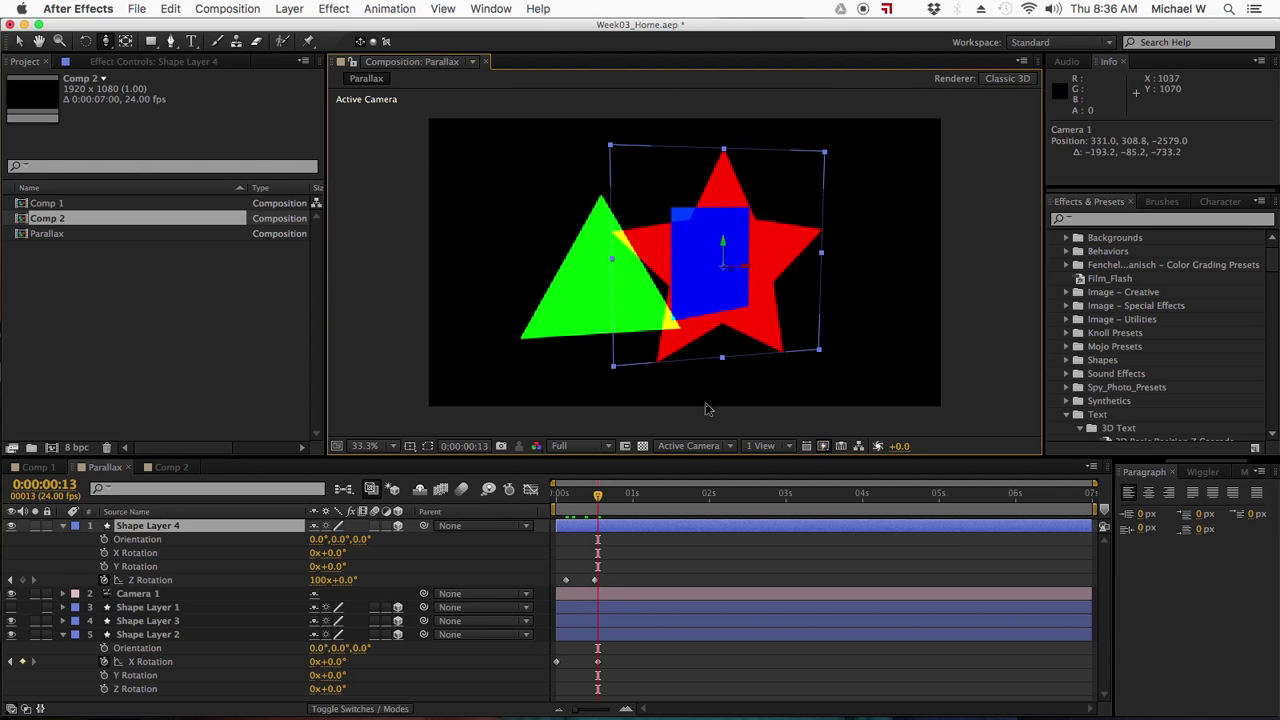
Shift the camera framing so the triangle and star sit lower and farther left in the composition.
left_click_drag(692, 238, 655, 272)
key("v")
left_click(658, 276)
left_click(645, 524)
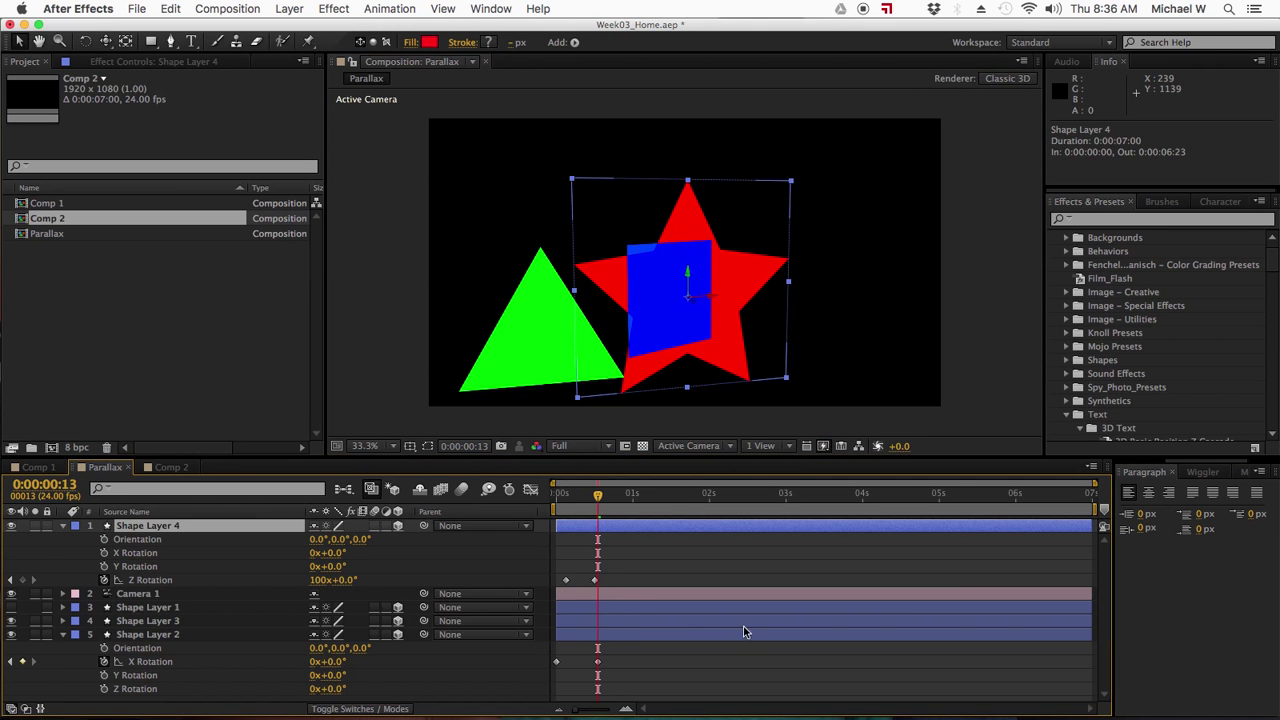
Create a Spot light with a near-white FCFCFC colour.
left_click(736, 543)
left_click(292, 8)
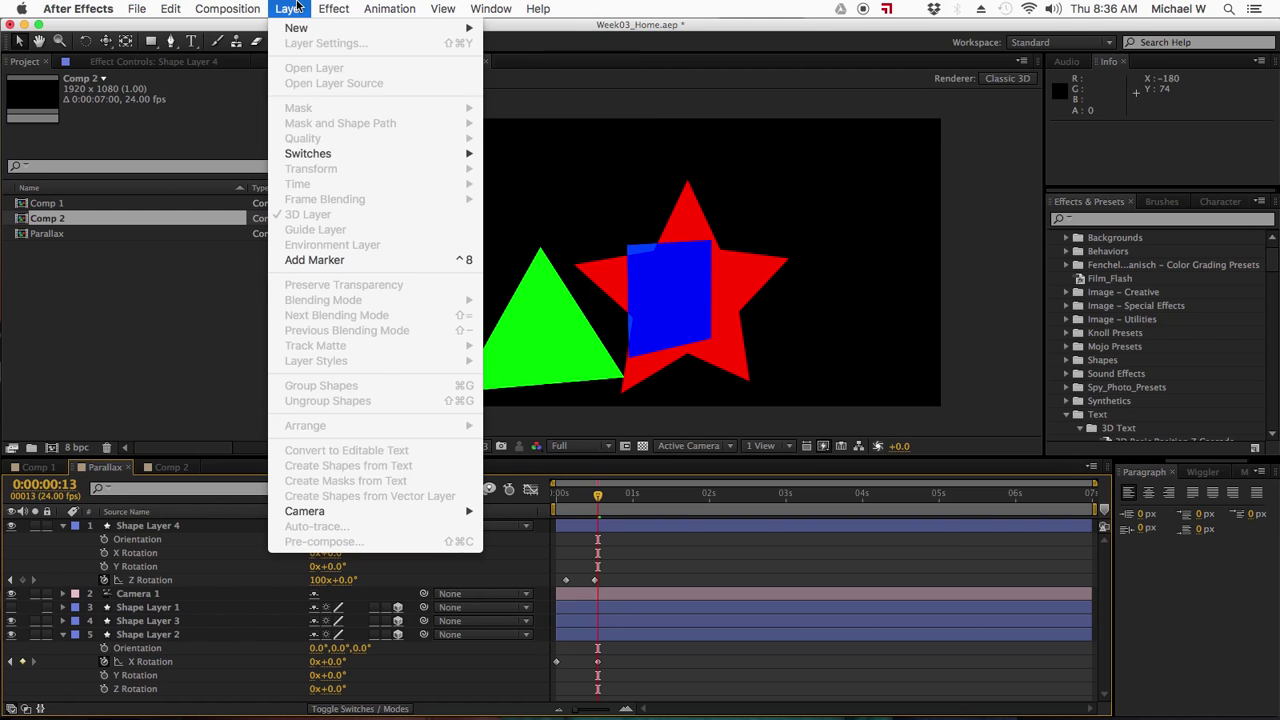
mouse_move(300, 28)
left_click(518, 63)
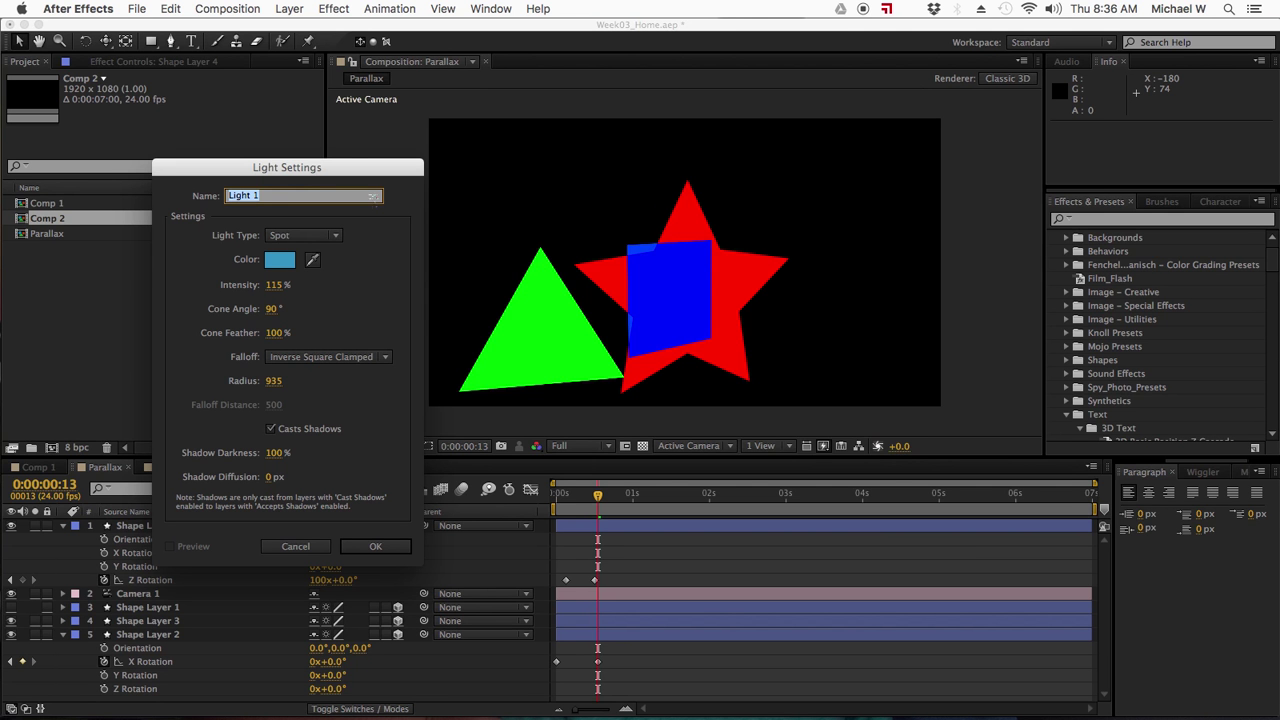
left_click(280, 261)
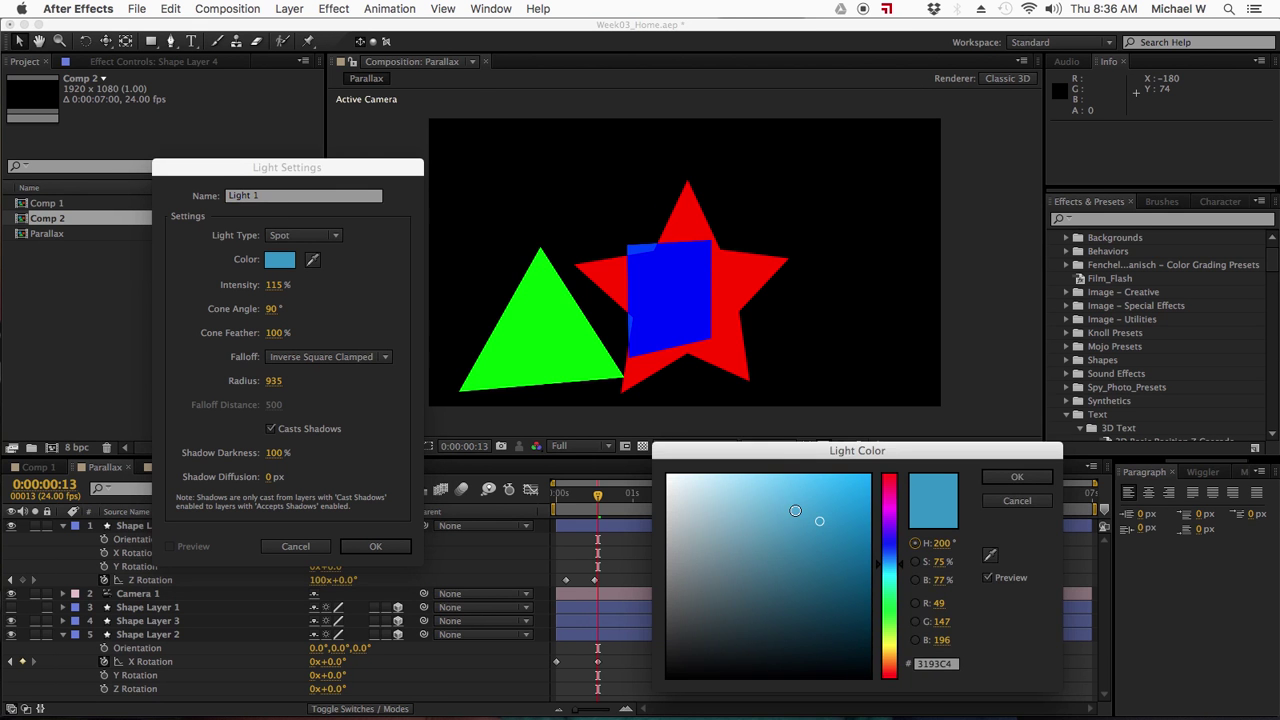
left_click_drag(902, 564, 892, 495)
left_click_drag(686, 508, 668, 477)
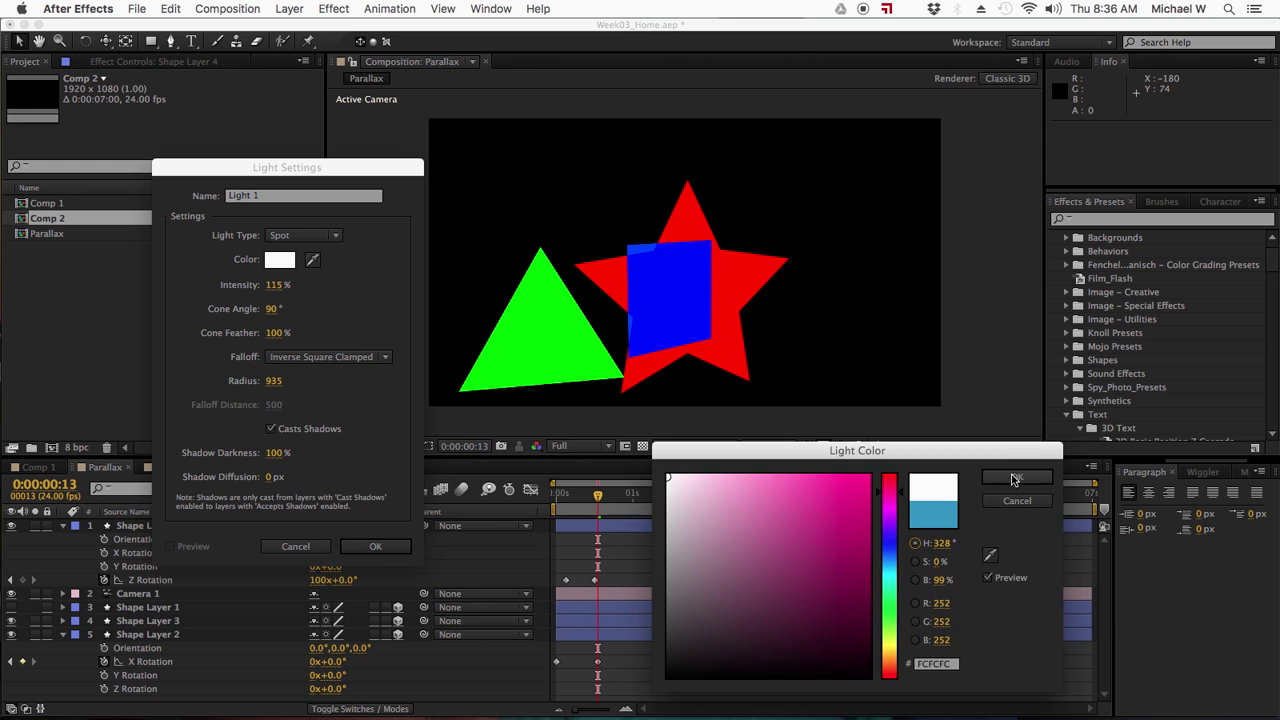
left_click(1013, 480)
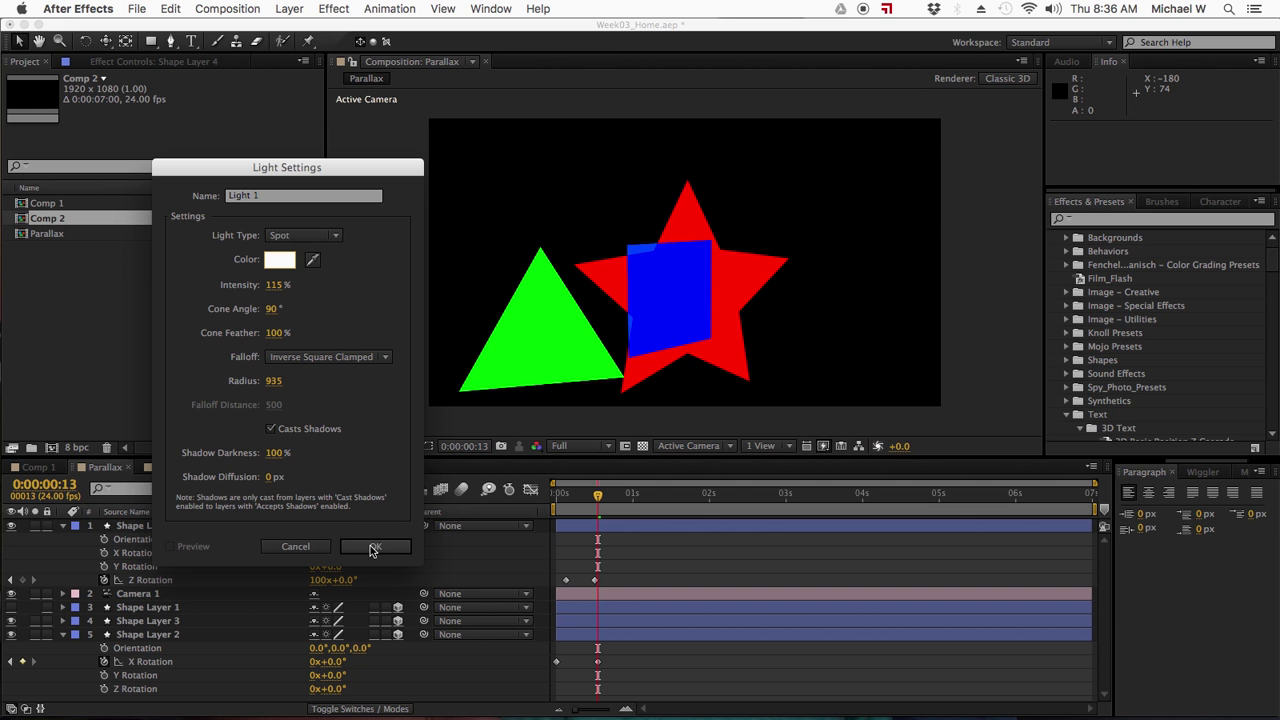
left_click(329, 240)
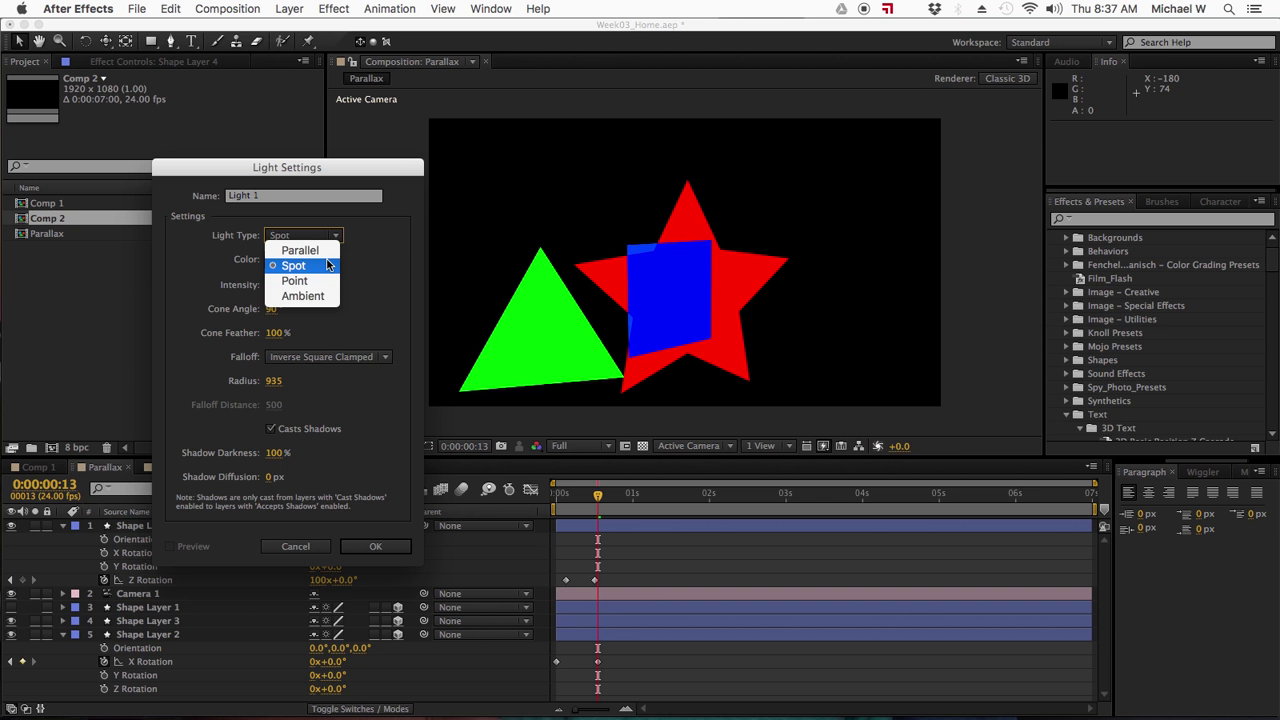
left_click(327, 265)
left_click(375, 549)
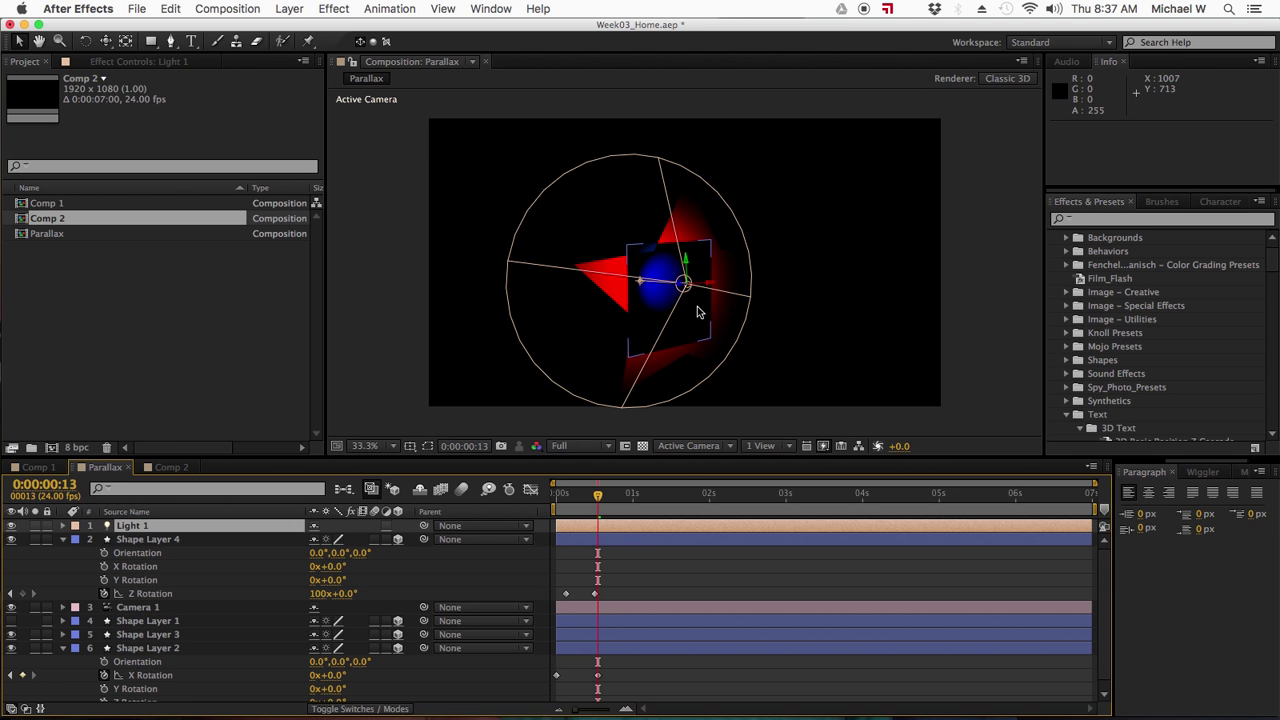
Move Light 1 to the right of the shapes at about 1197.3, 302.7, -1977.4 and collapse all layer properties.
left_click_drag(685, 285, 1035, 337)
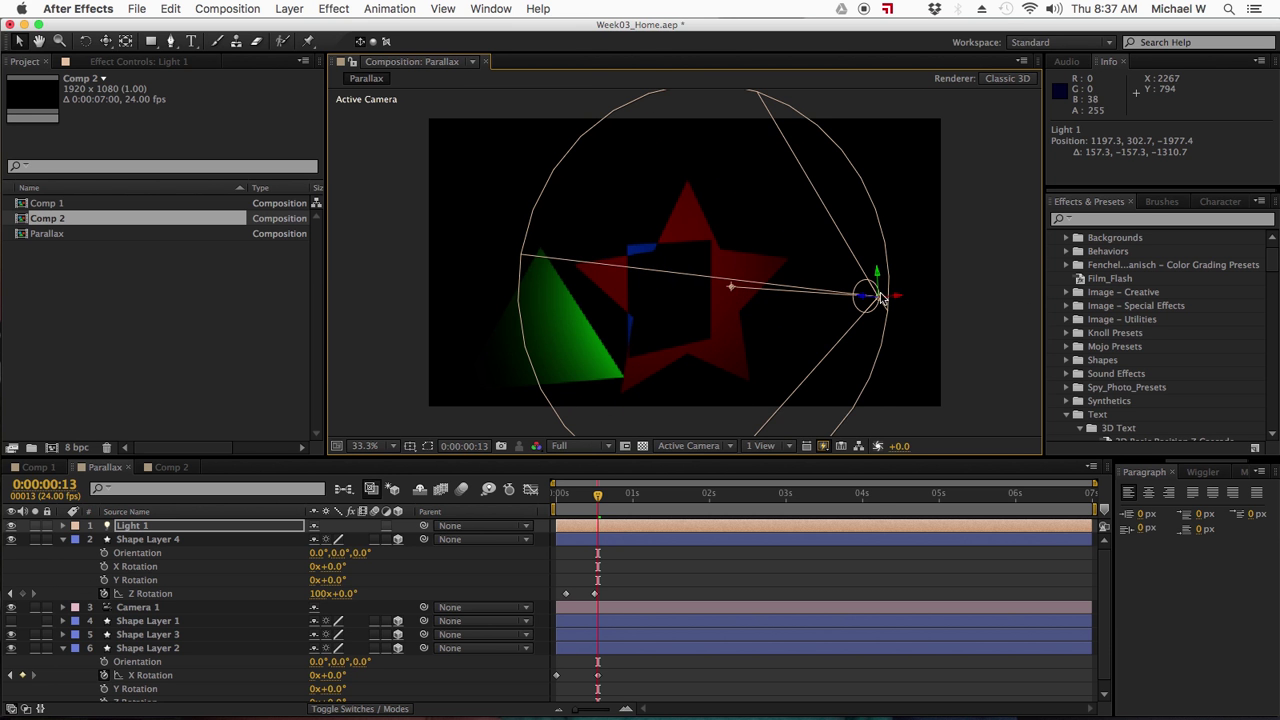
left_click(651, 571)
key("ctrl+grave")
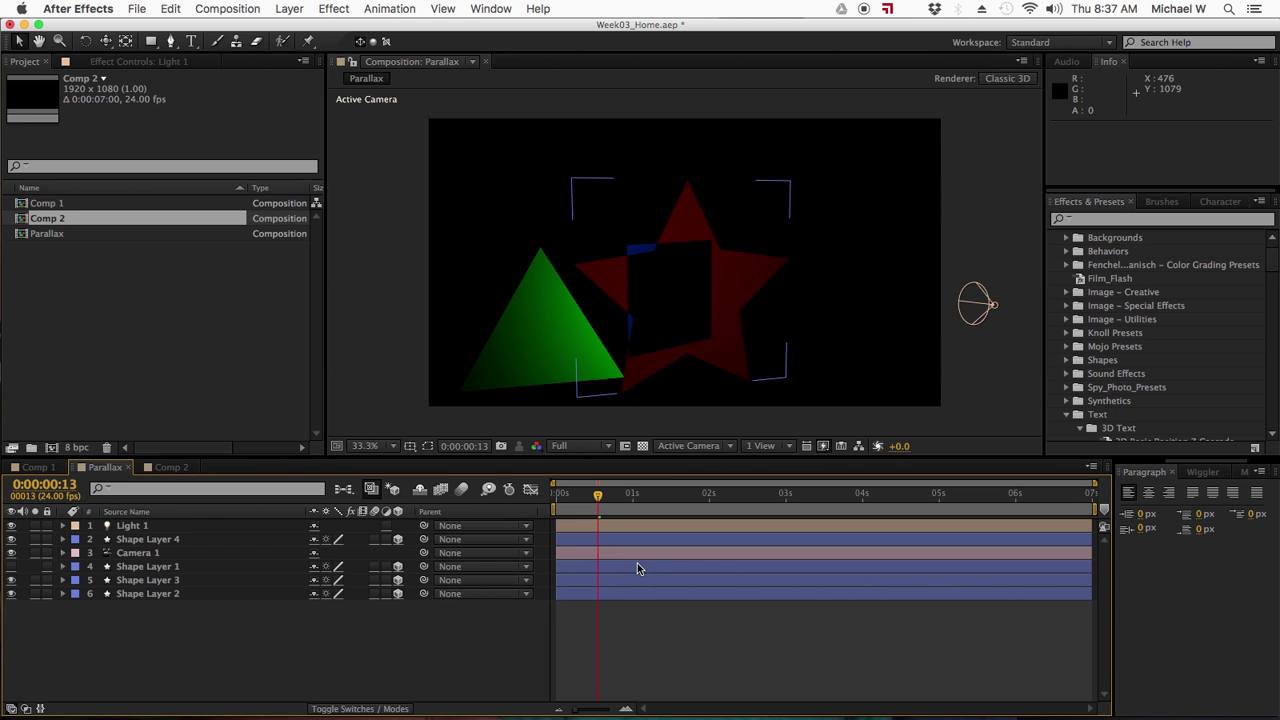
Set Light 1's Point of Interest to 1044.3, 533.7, -1202.7, Position to 1107.3, 302.7, -2225.4 and X Rotation to 2°.
left_click(126, 527)
left_click(63, 526)
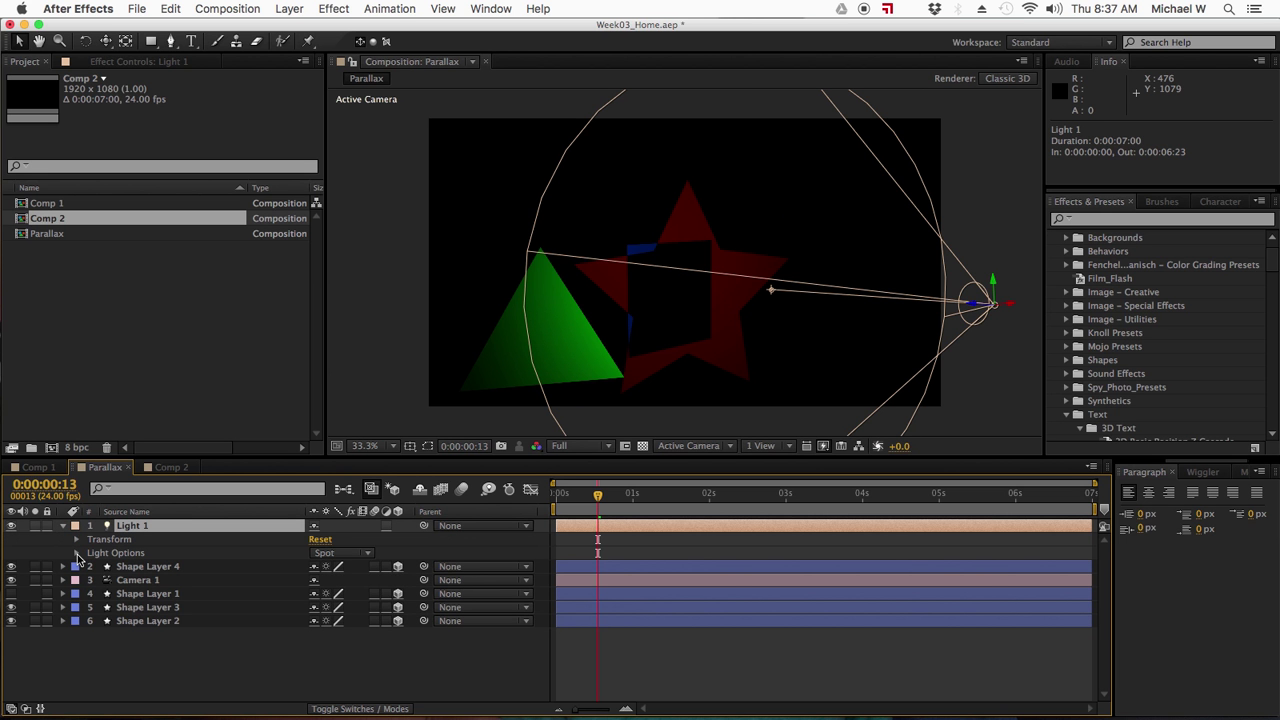
left_click(76, 540)
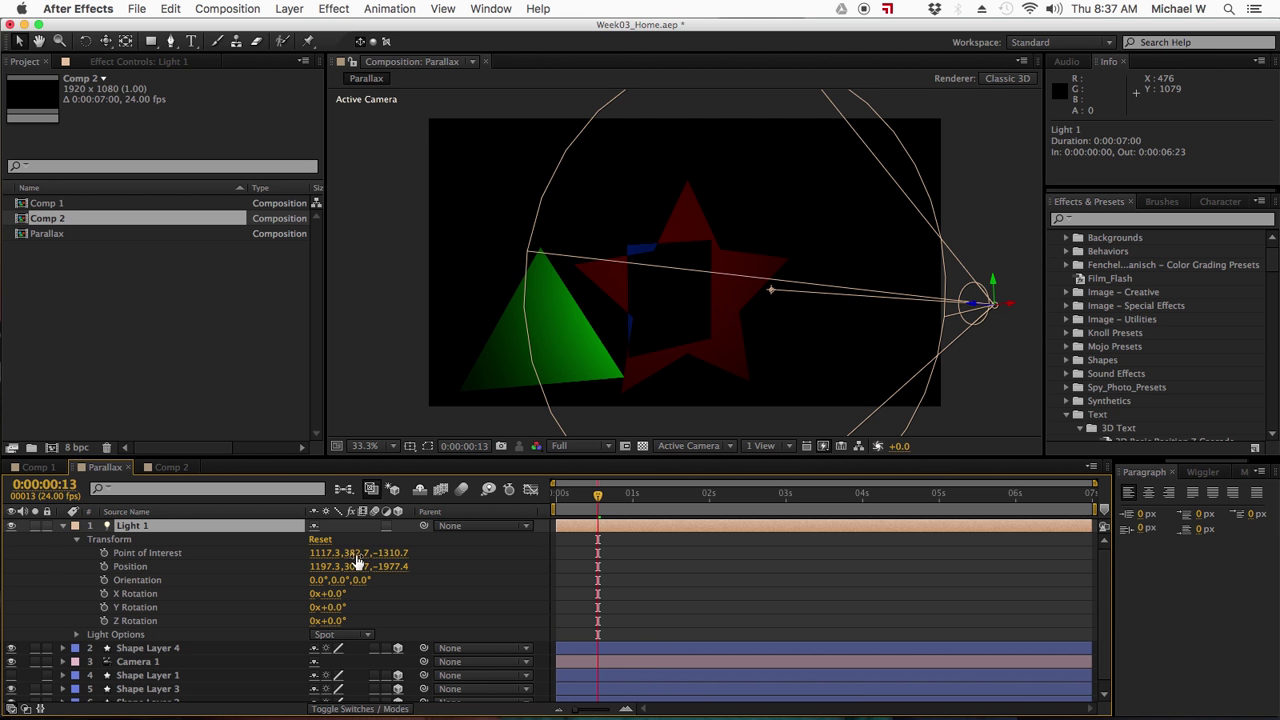
left_click_drag(398, 555, 485, 570)
left_click_drag(381, 566, 436, 598)
left_click_drag(330, 566, 260, 553)
mouse_move(338, 595)
left_mouse_down()
mouse_move(371, 608)
mouse_move(335, 601)
left_mouse_up()
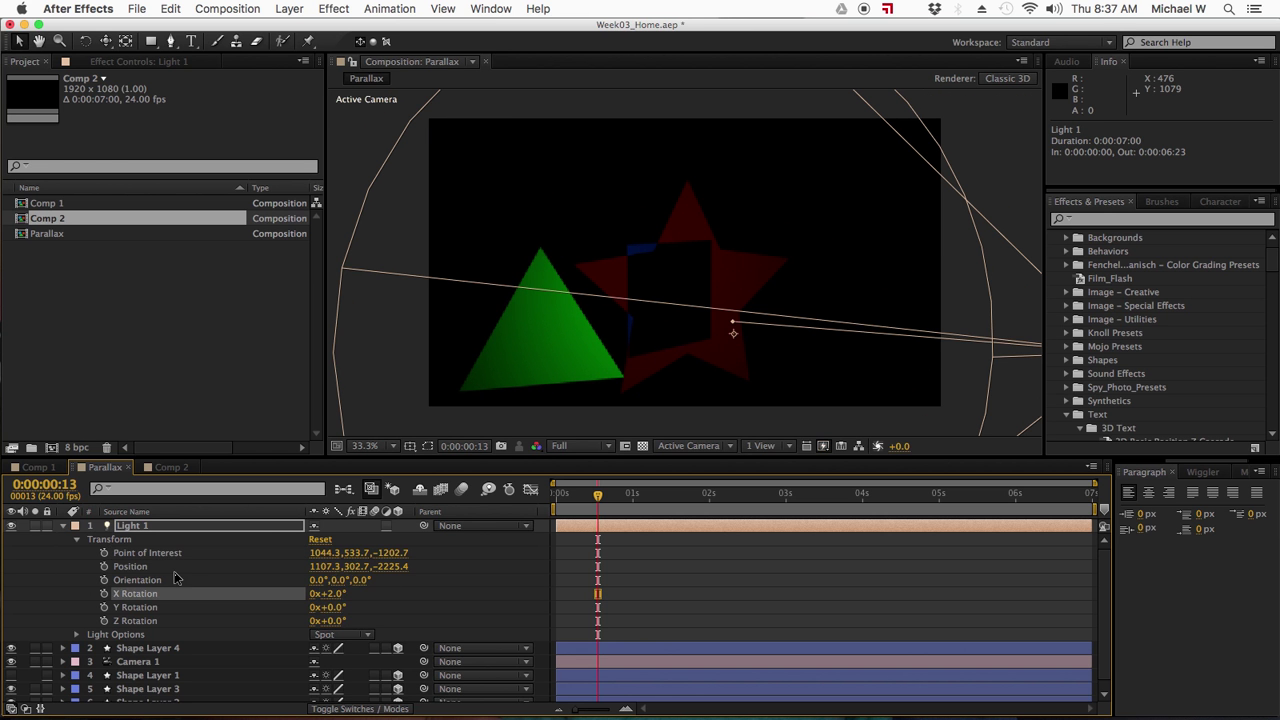
Raise Light 1's Intensity to 411% and widen its Cone Angle to 132°.
left_click(77, 540)
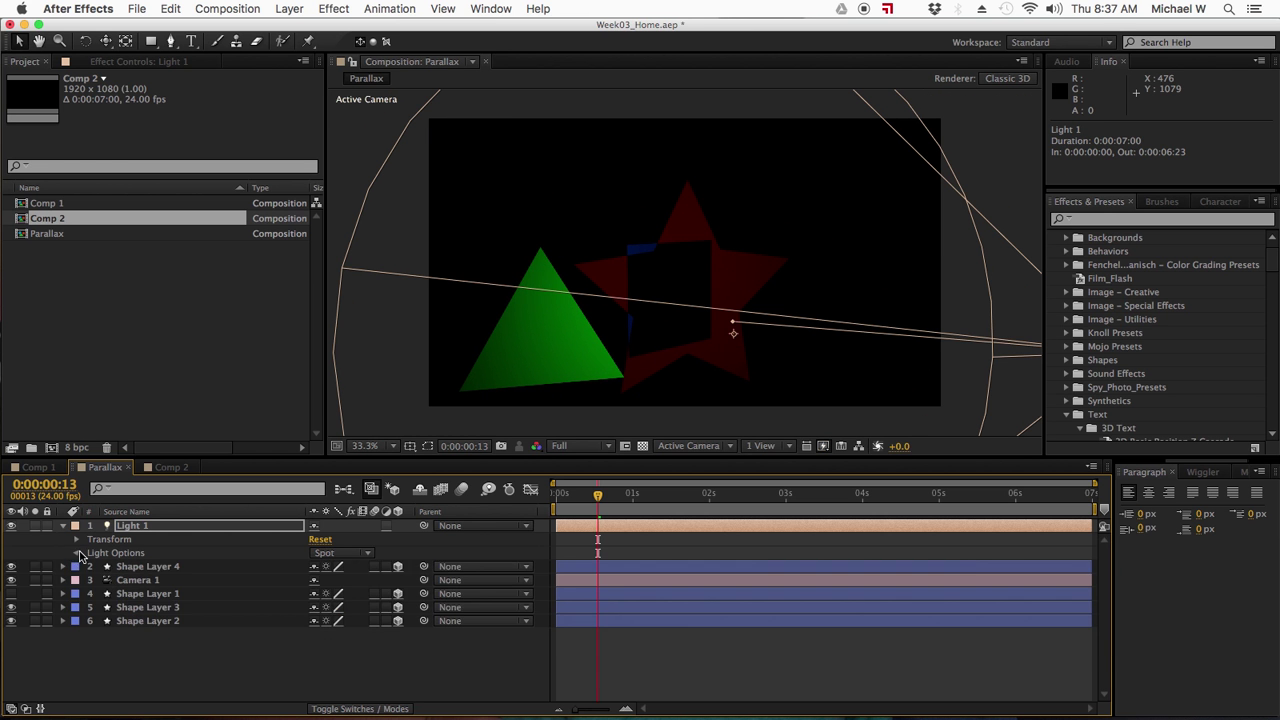
left_click(77, 553)
left_click_drag(322, 566, 557, 572)
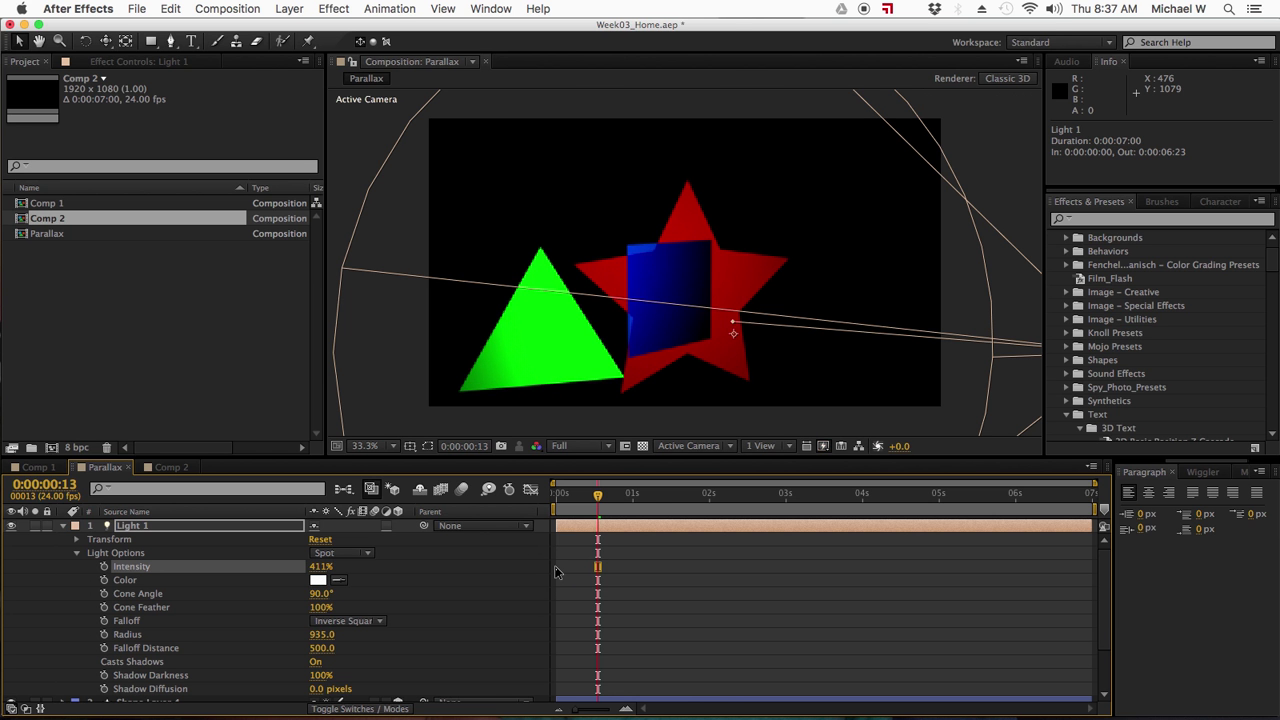
left_click_drag(318, 600, 346, 621)
left_click(362, 608)
Set Light 1's Radius to 901, Falloff Distance to 696 and Shadow Diffusion to 300 pixels, and collapse its Light Options.
left_click_drag(318, 638, 292, 643)
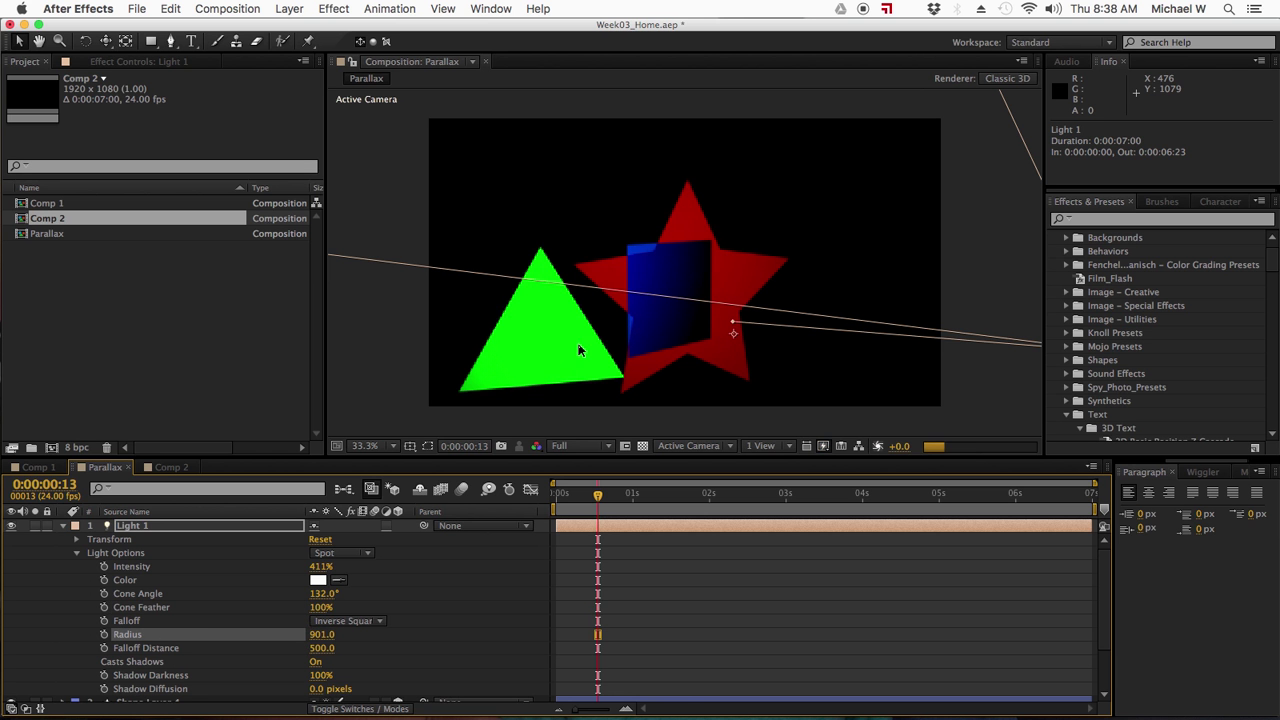
left_click_drag(318, 652, 418, 658)
scroll(413, 657, "down", 1)
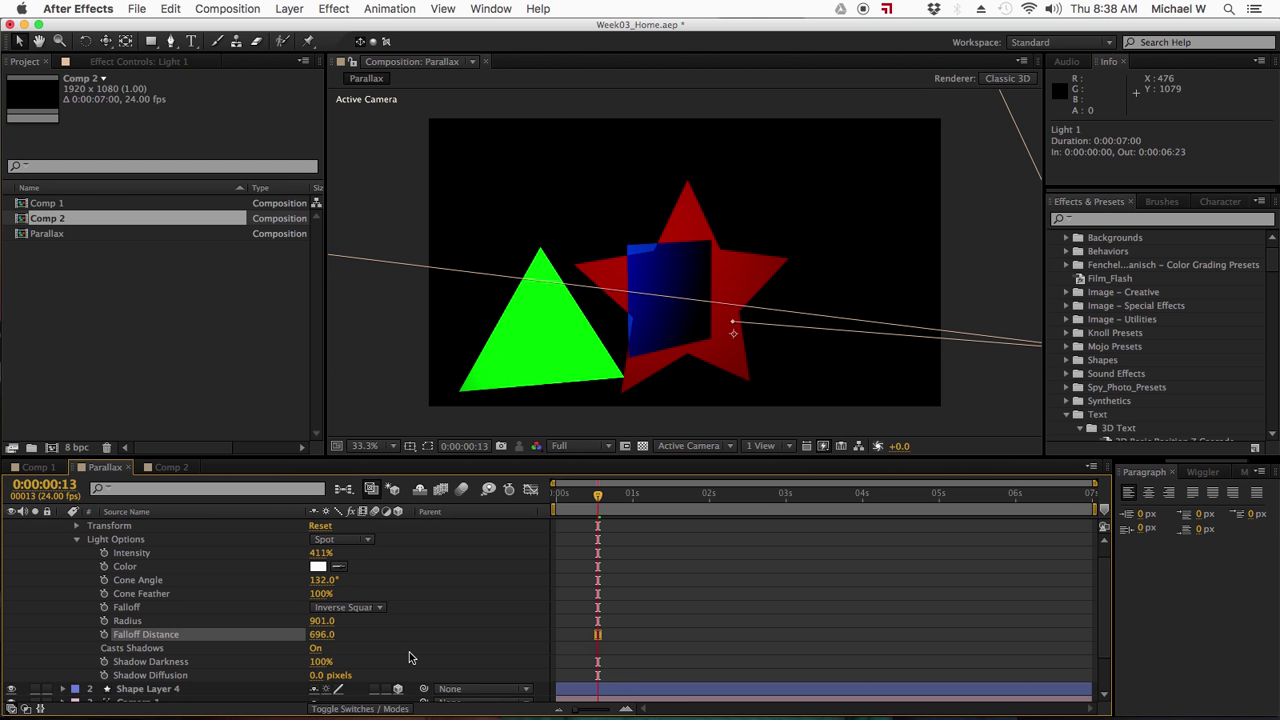
left_click(316, 675)
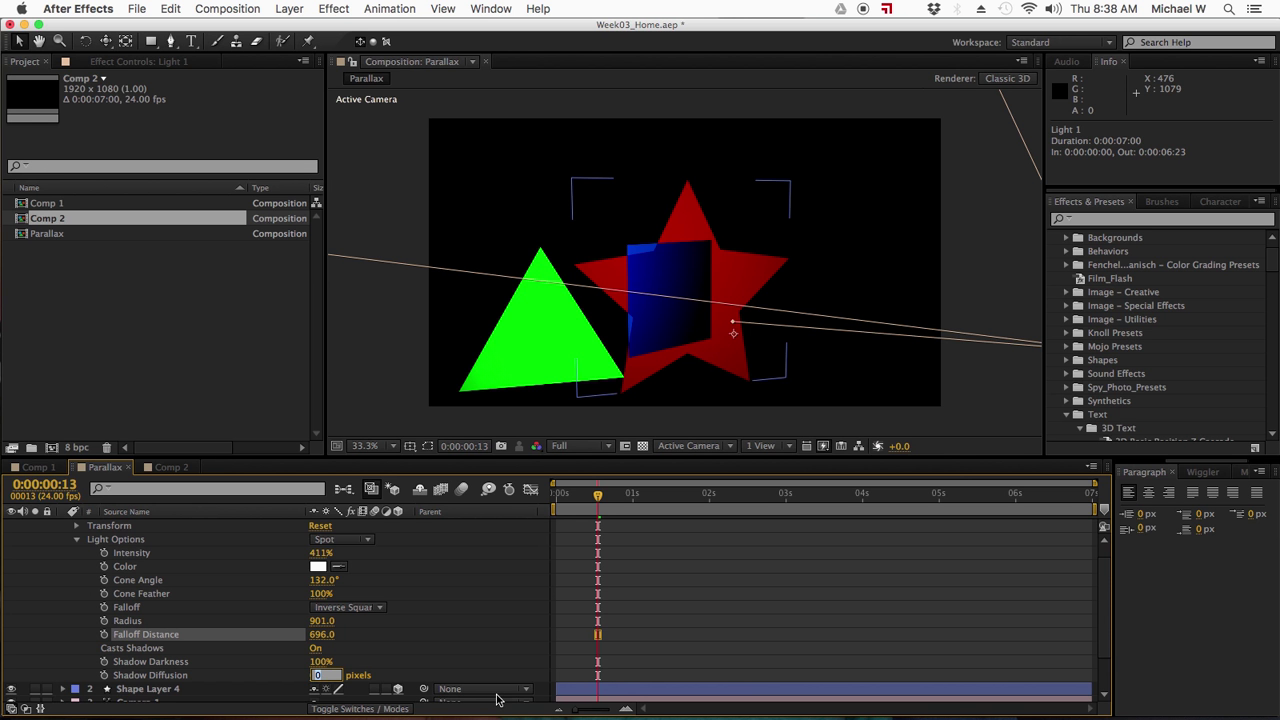
key("Return")
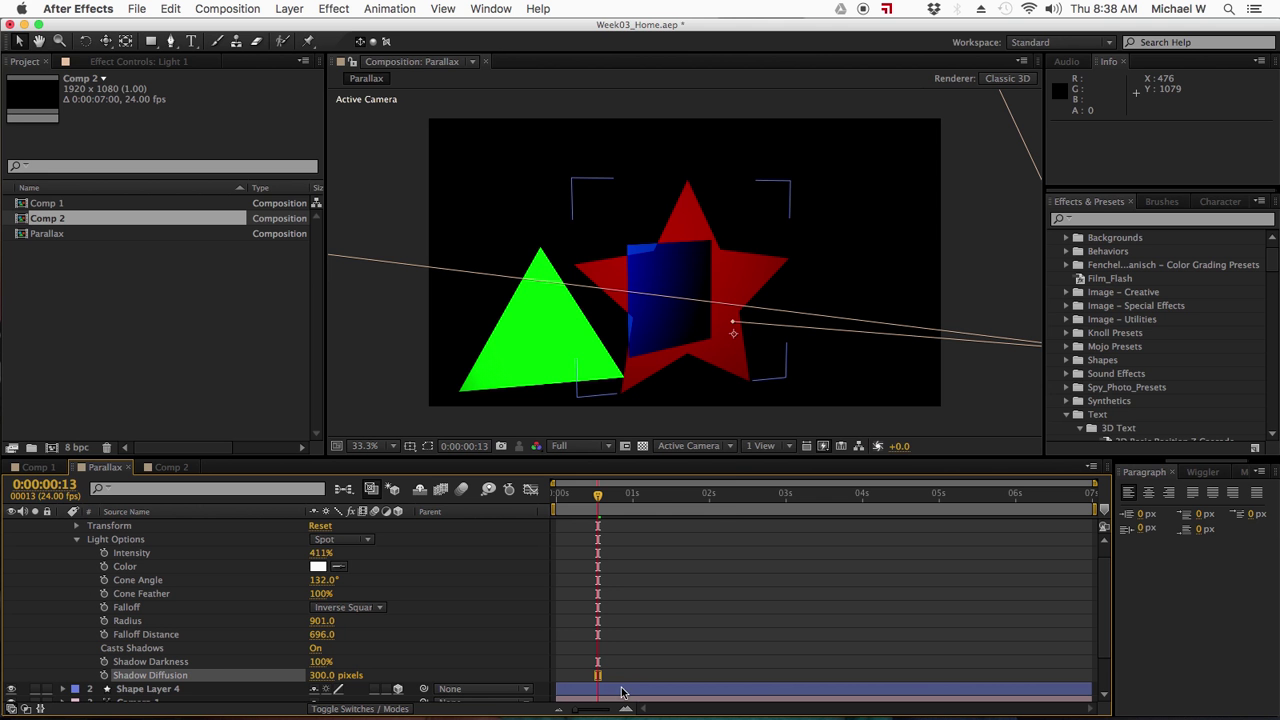
left_click(76, 540)
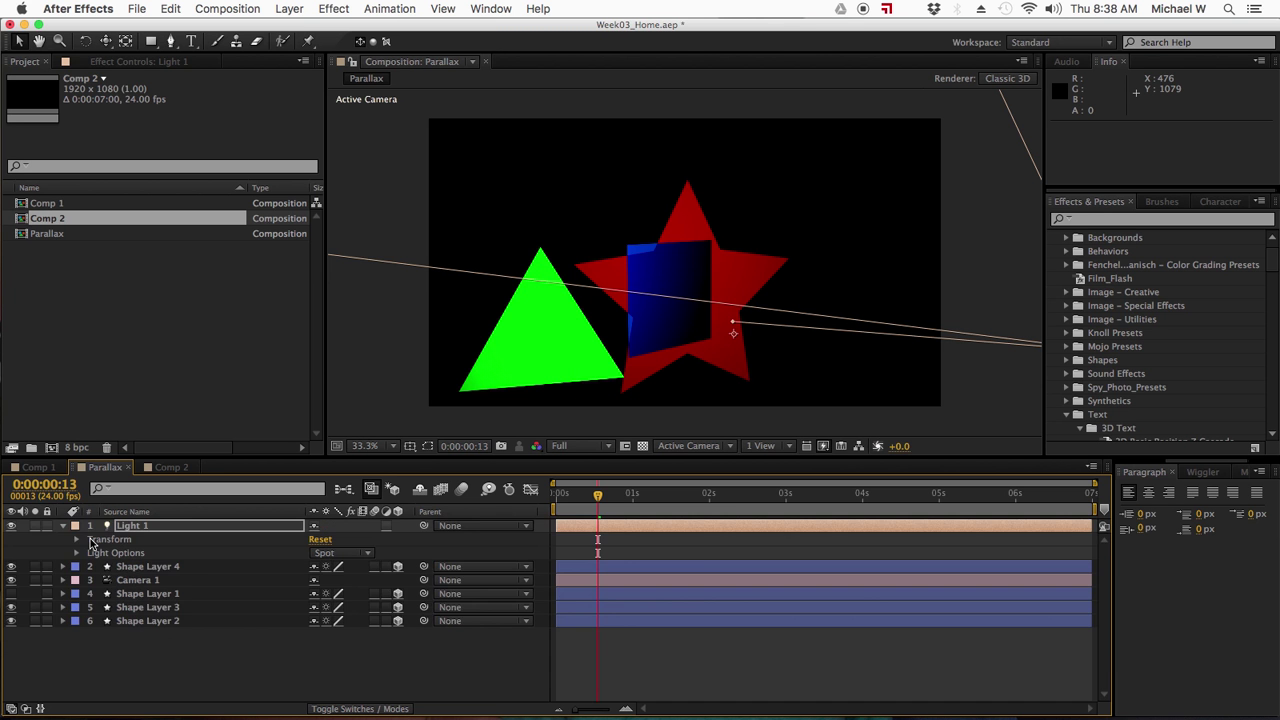
Scrub through the timeline to about 3:05 to check the lit shapes as the camera moves.
left_click_drag(576, 502, 804, 492)
left_click(623, 501)
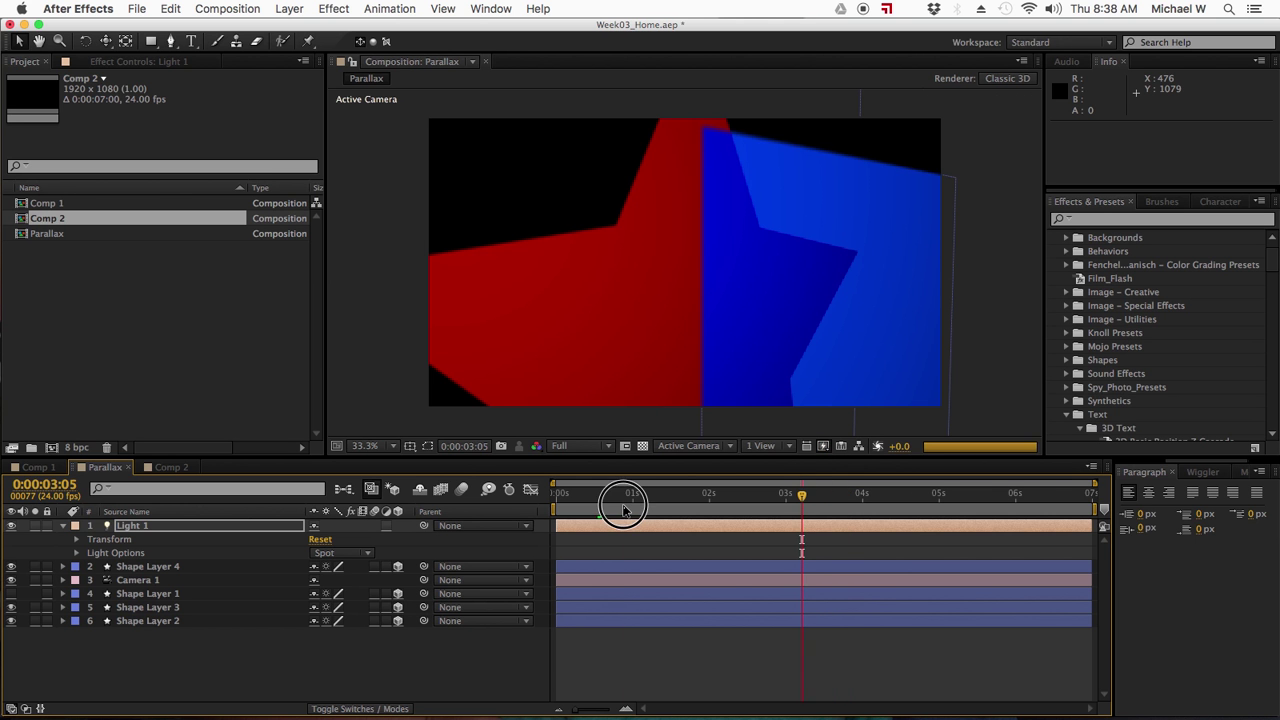